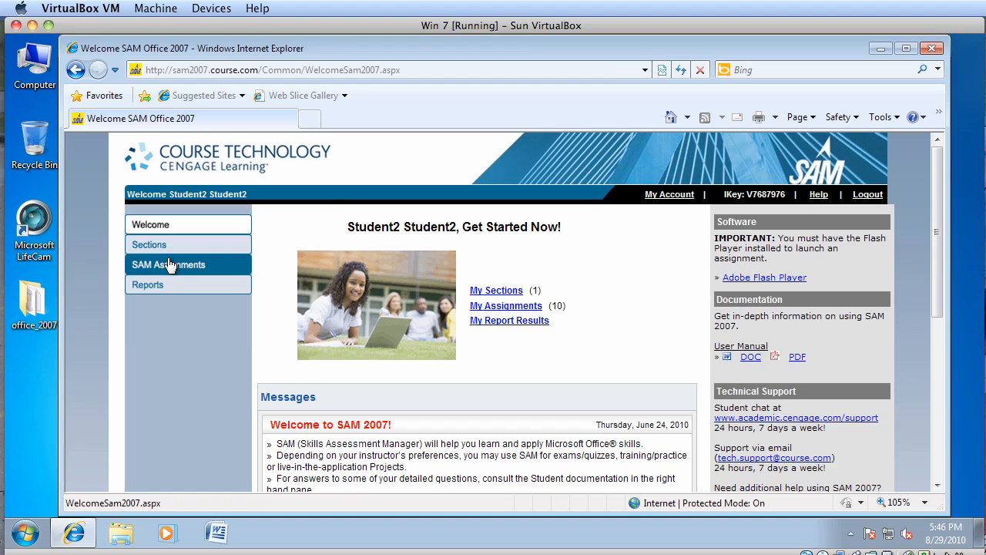
Open the SAM assignment "1.3 WD1-Project 1b - Wind Cave Tours" and proceed to its project page.
{"action": "left_click", "coordinate": [170, 265]}
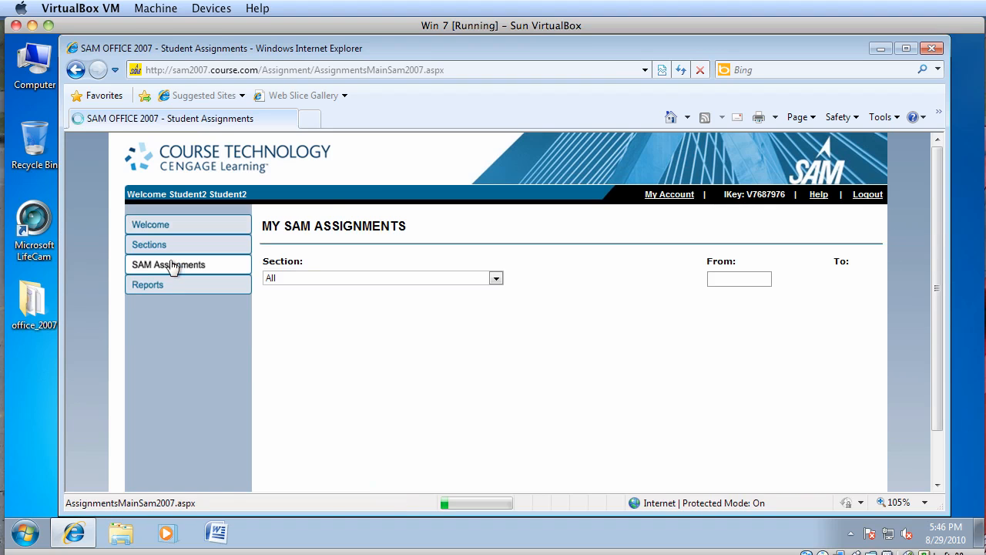
{"action": "scroll", "coordinate": [509, 316], "scroll_direction": "down", "scroll_amount": 3}
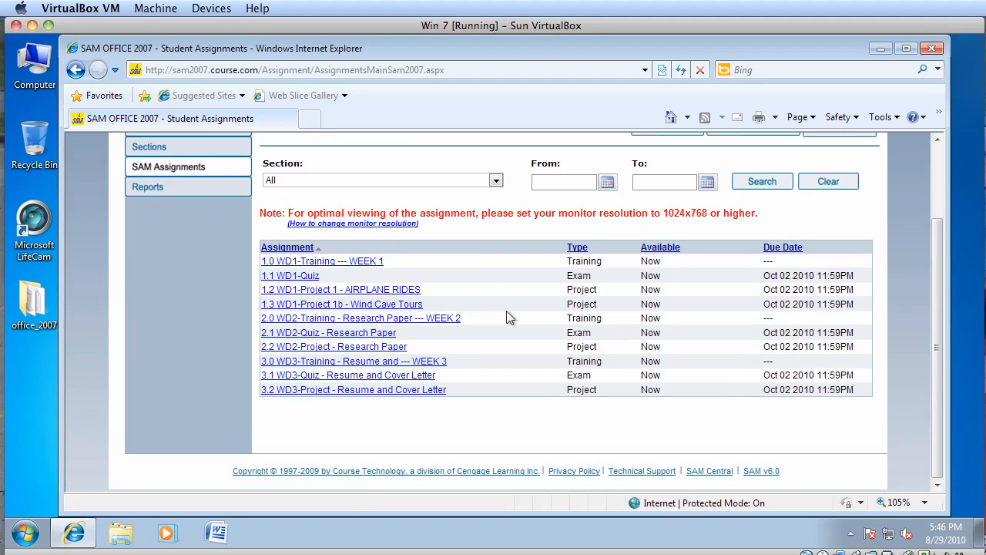
{"action": "left_click", "coordinate": [376, 306]}
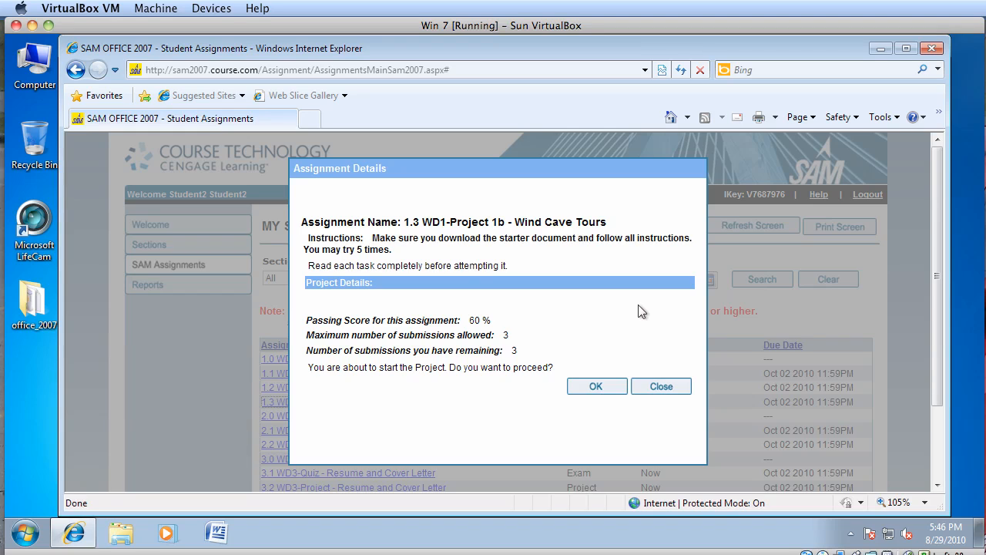
{"action": "left_click", "coordinate": [602, 390]}
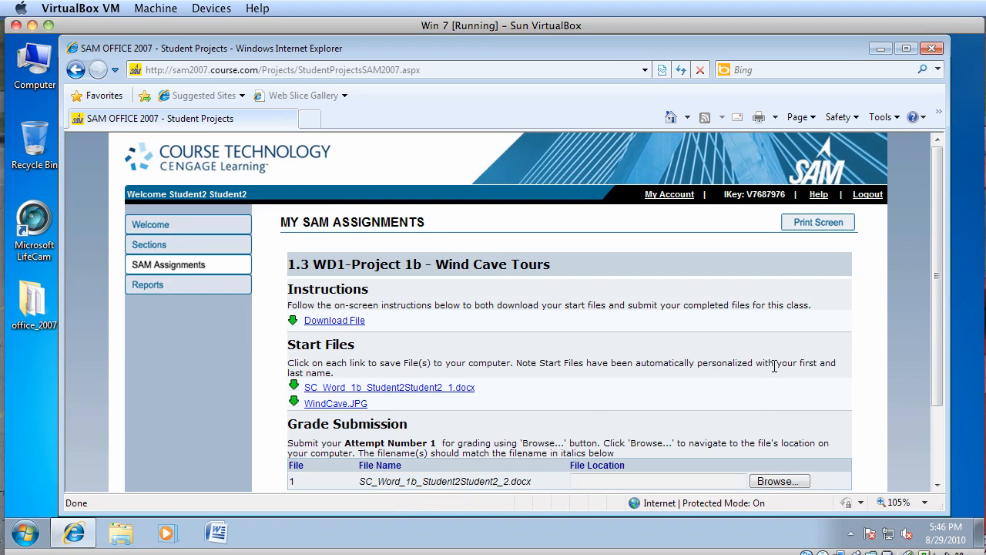
Download the project instructions to Documents as Instructions_SC_Word_1b, open the document and go to numbered instruction 1.
{"action": "scroll", "coordinate": [790, 363], "scroll_direction": "down", "scroll_amount": 1}
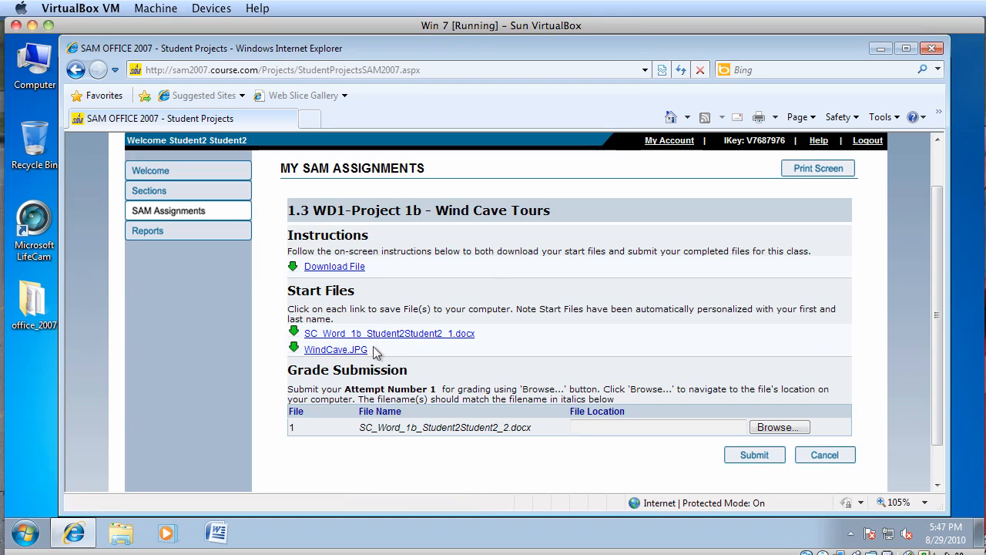
{"action": "left_click", "coordinate": [341, 267]}
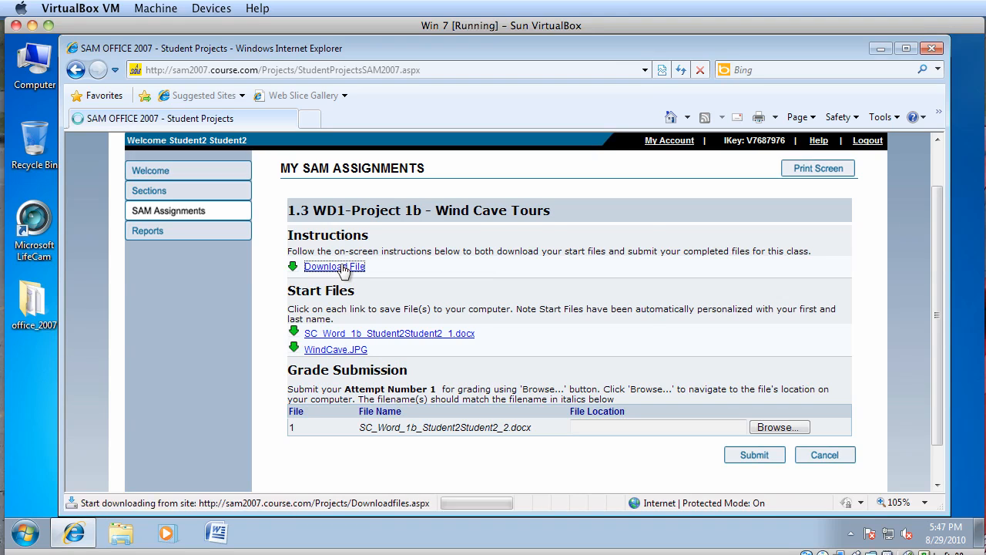
{"action": "left_click", "coordinate": [537, 293]}
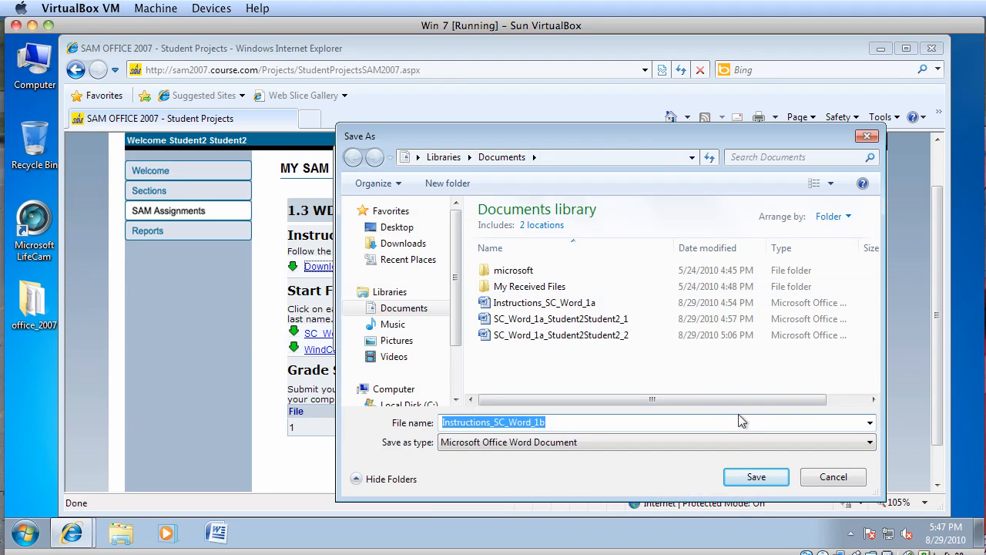
{"action": "left_click", "coordinate": [757, 477]}
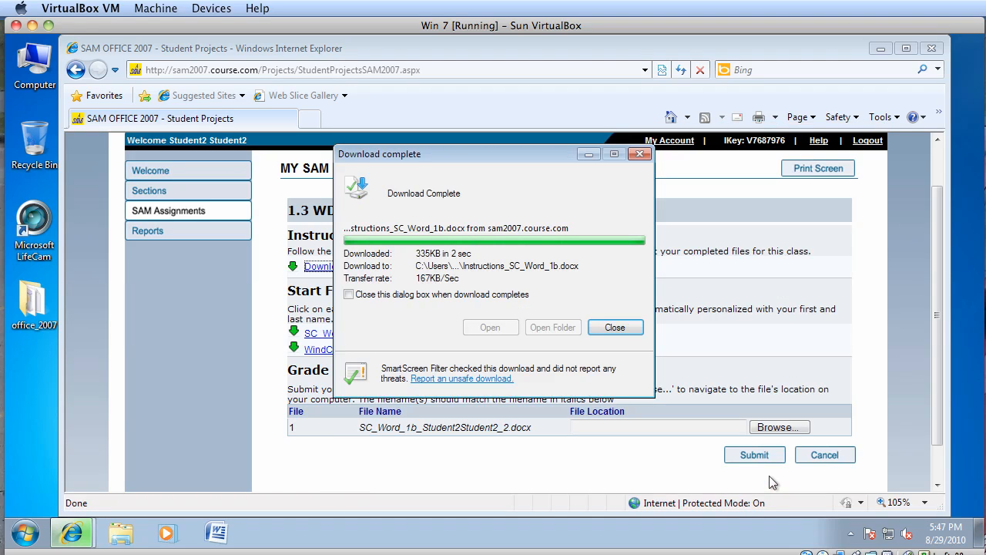
{"action": "left_click", "coordinate": [495, 327]}
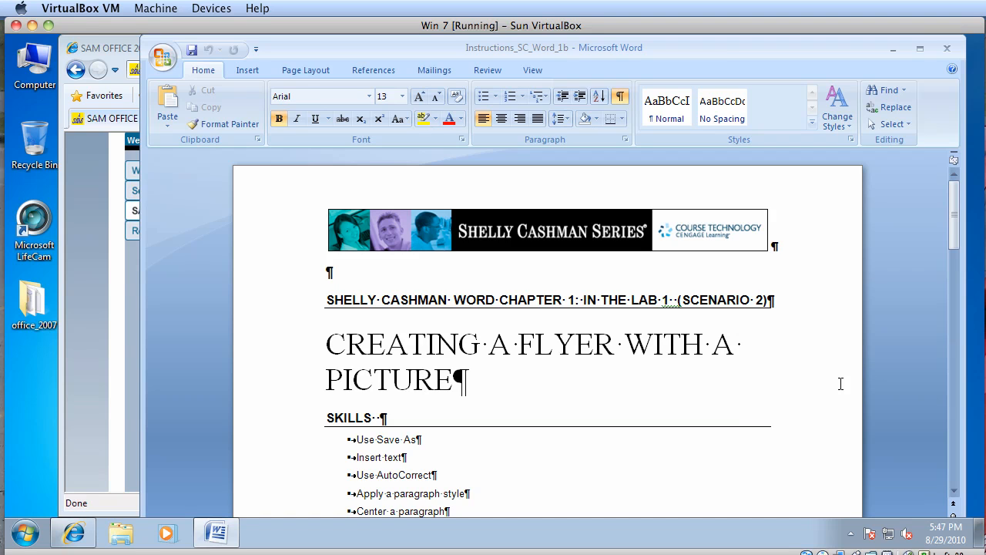
{"action": "left_click_drag", "start_coordinate": [955, 224], "coordinate": [967, 308]}
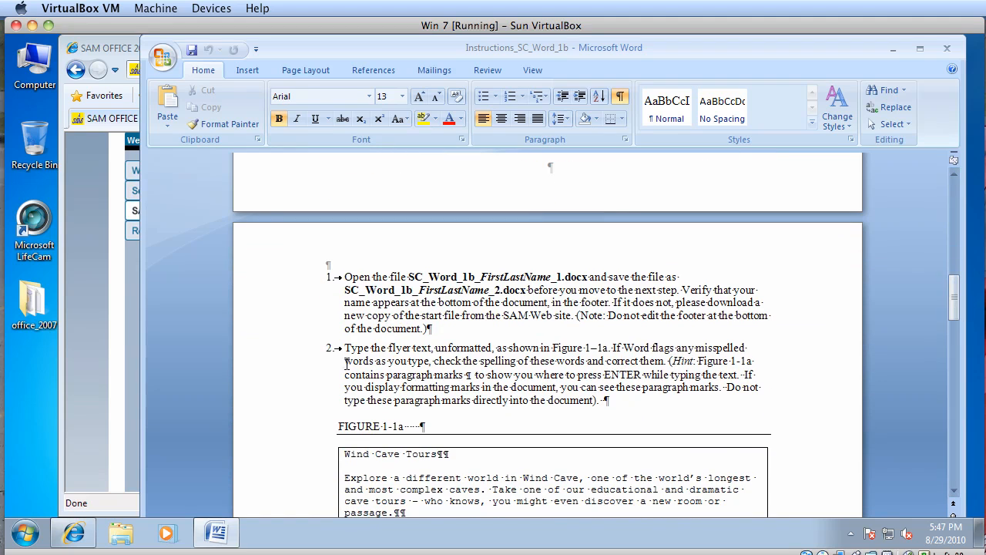
Return to the project page, download the start file SC_Word_1b_Student2Student2_1.docx to Documents and open it.
{"action": "left_click", "coordinate": [894, 50]}
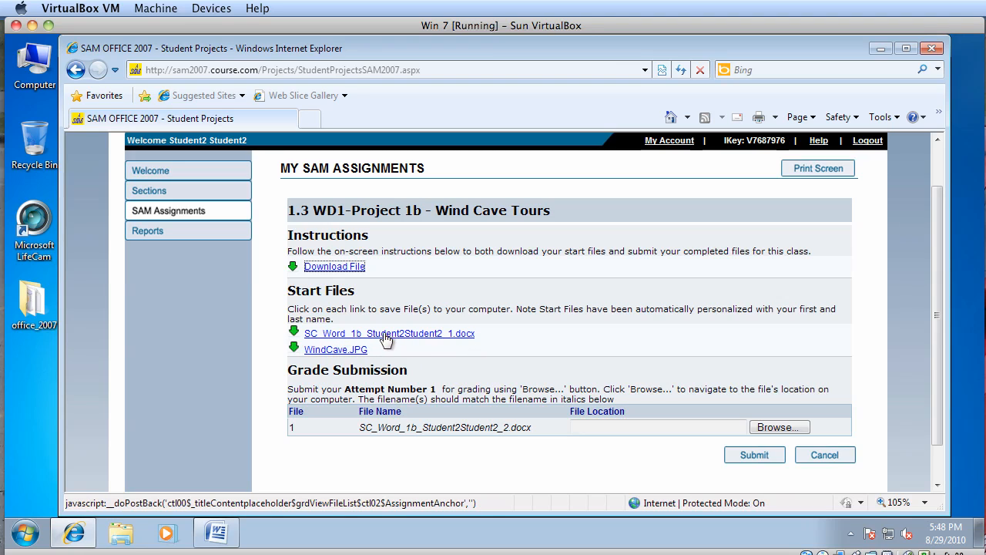
{"action": "left_click", "coordinate": [465, 337]}
{"action": "left_click", "coordinate": [537, 297]}
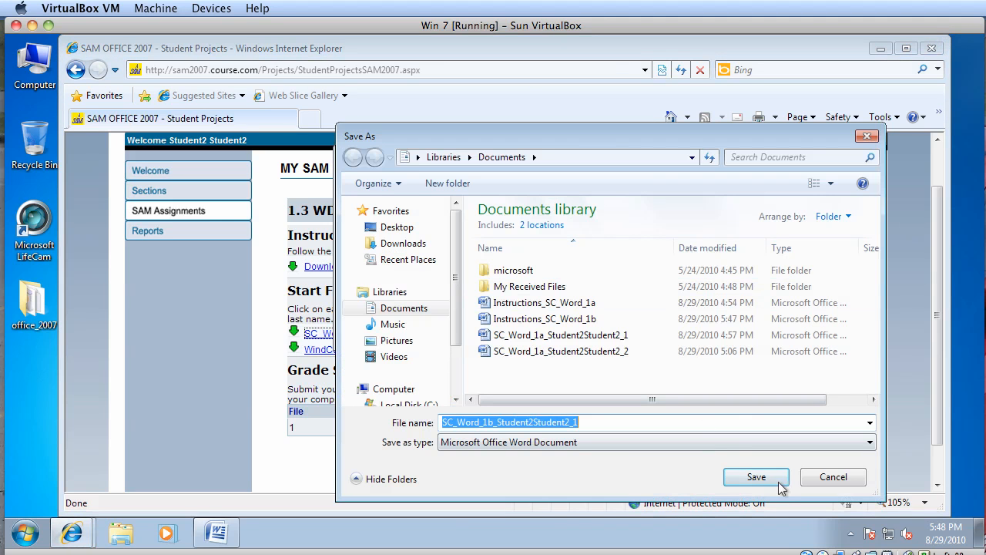
{"action": "left_click", "coordinate": [776, 483]}
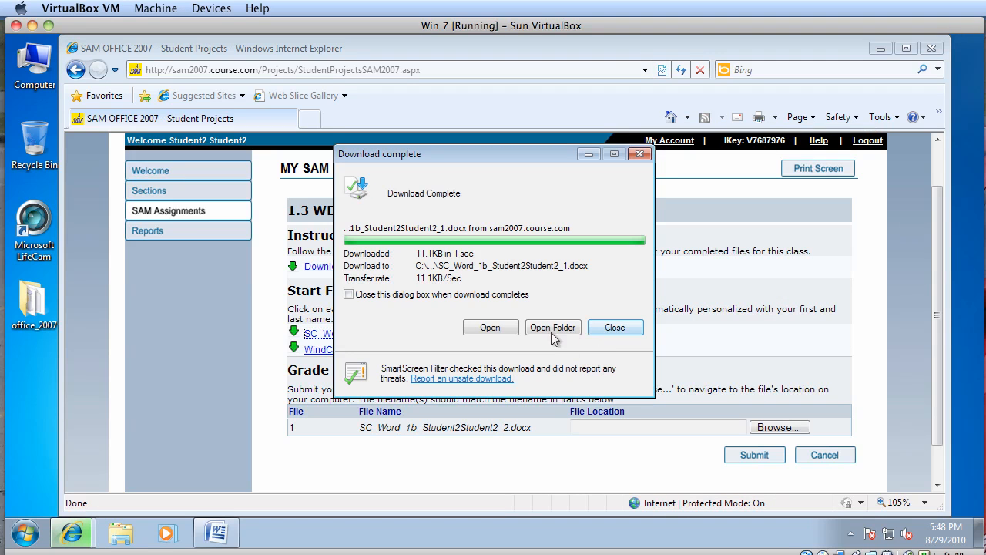
{"action": "left_click", "coordinate": [490, 327]}
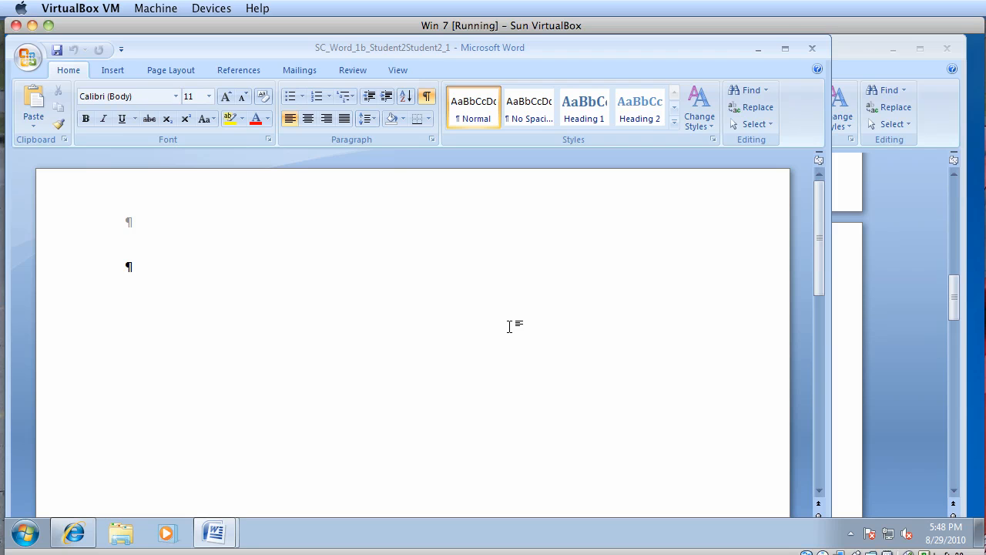
Minimize both Word documents and download the WindCave.JPG start file from the project page to Documents.
{"action": "left_click", "coordinate": [761, 49]}
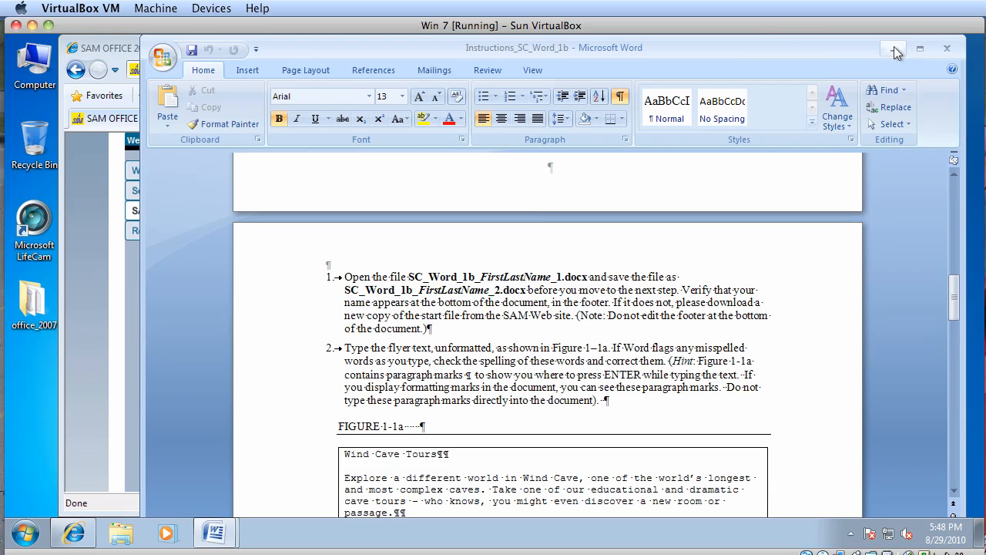
{"action": "left_click", "coordinate": [894, 49]}
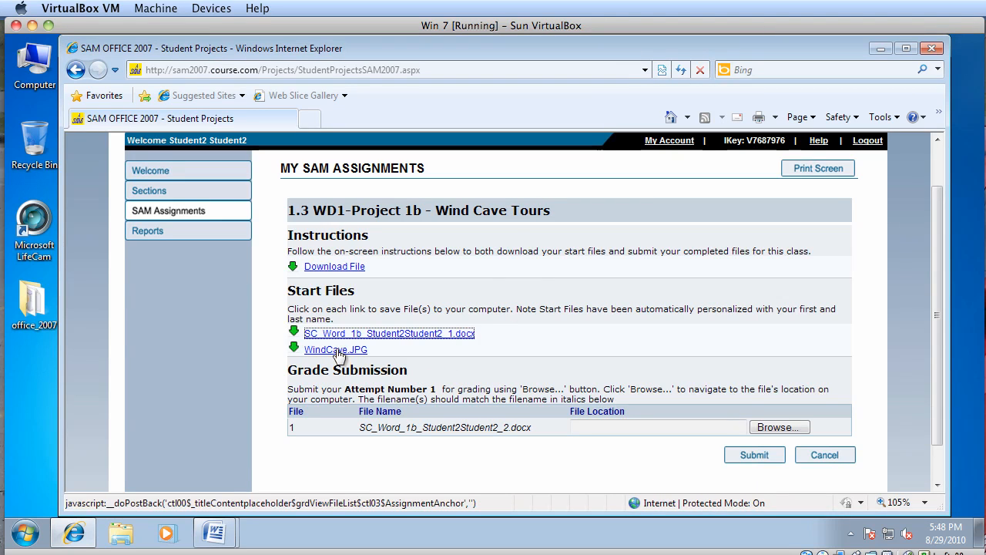
{"action": "left_click", "coordinate": [337, 351]}
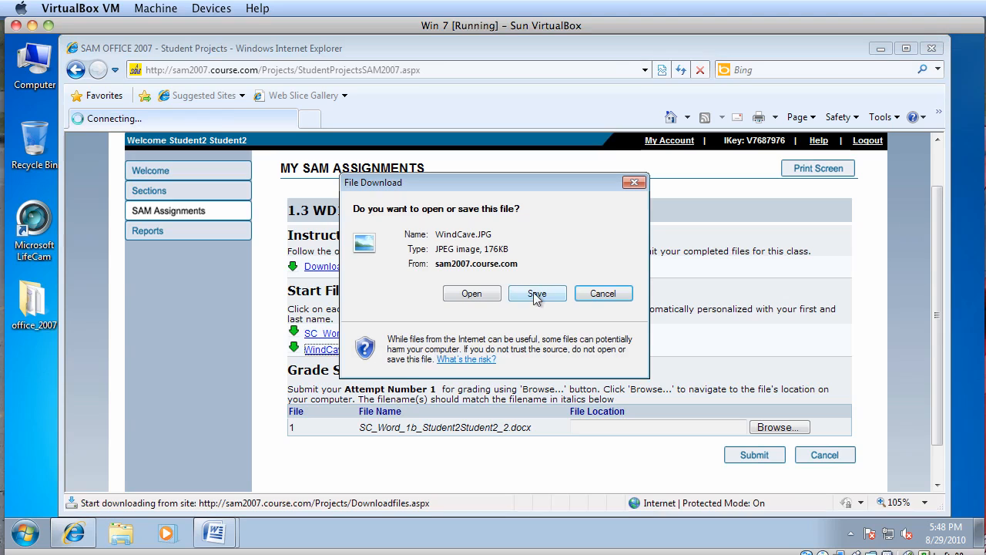
{"action": "left_click", "coordinate": [537, 295]}
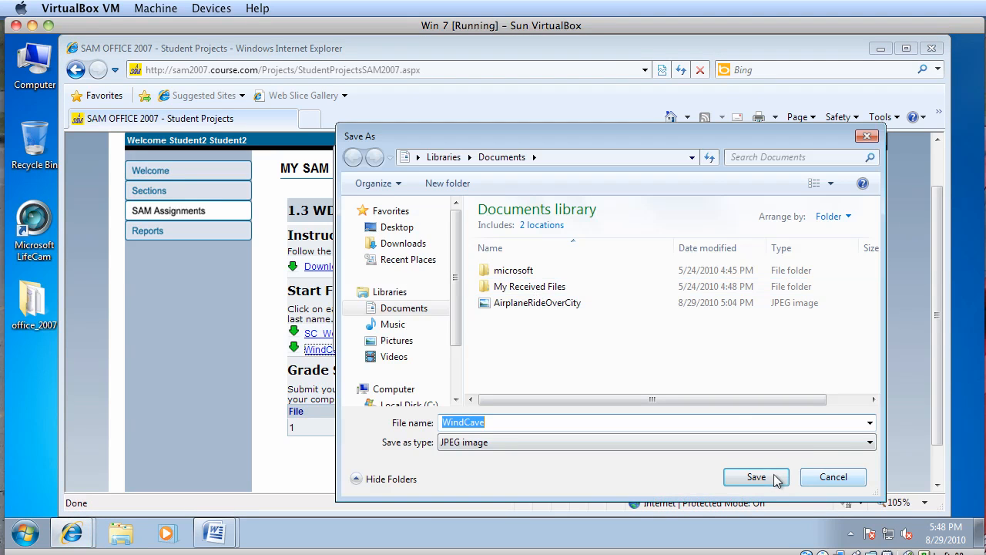
{"action": "left_click", "coordinate": [757, 477]}
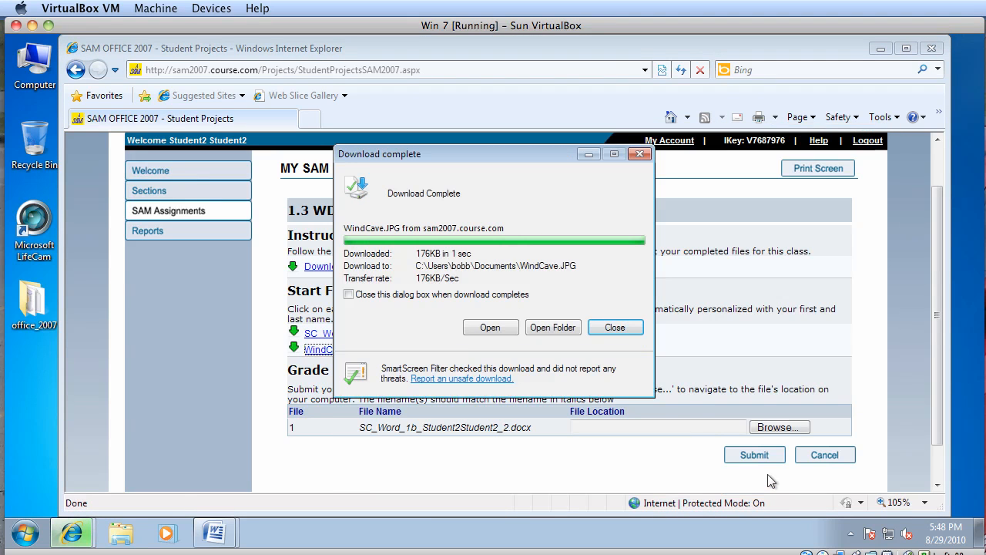
{"action": "left_click", "coordinate": [612, 327]}
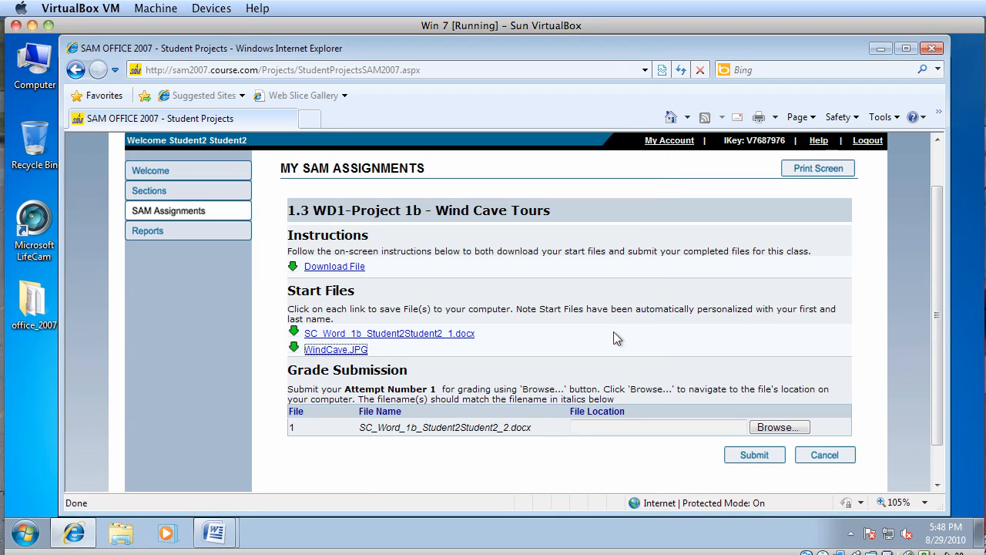
Bring up Instructions_SC_Word_1b and highlight the 2 in the save-as file name in instruction 1.
{"action": "left_click", "coordinate": [215, 533]}
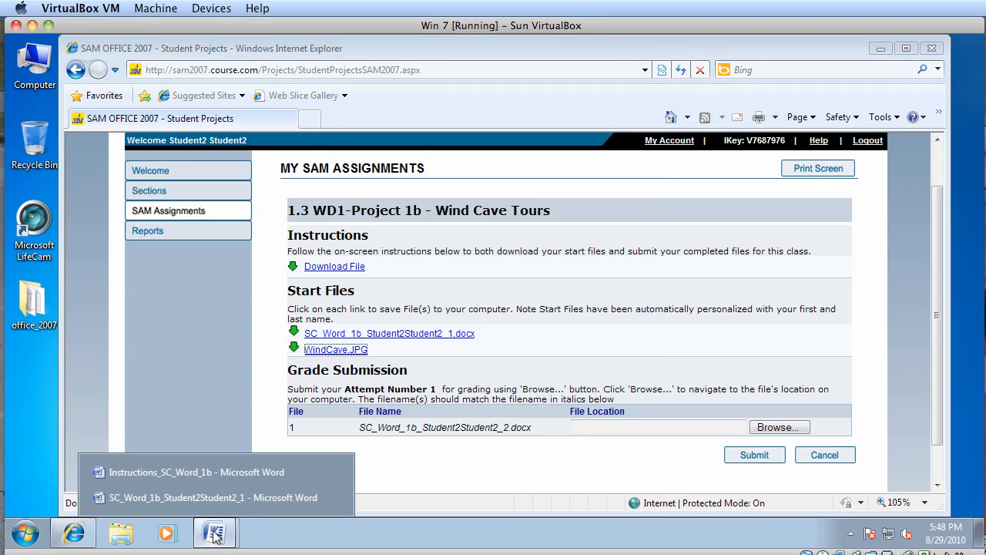
{"action": "left_click", "coordinate": [219, 472]}
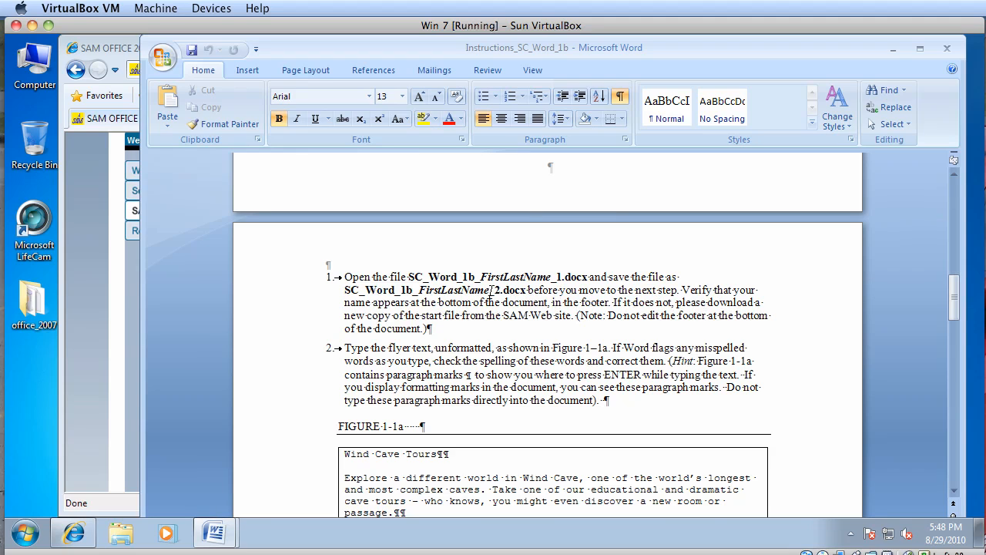
{"action": "left_click_drag", "start_coordinate": [501, 289], "coordinate": [496, 291]}
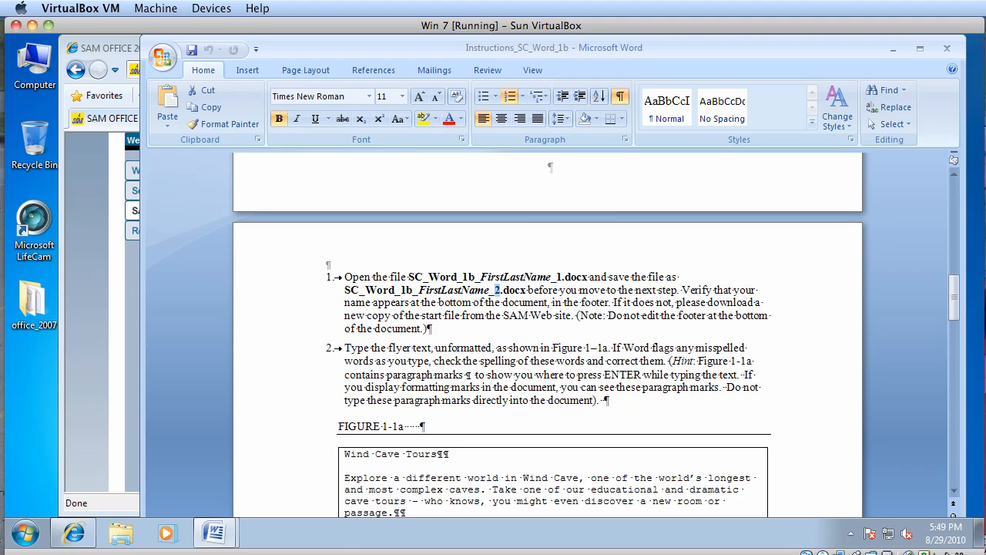
Switch to the SC_Word_1b_Student2Student2_1 document and save it in Documents under the name SC_Word_1b_Student2Student2_2.
{"action": "left_click", "coordinate": [216, 532]}
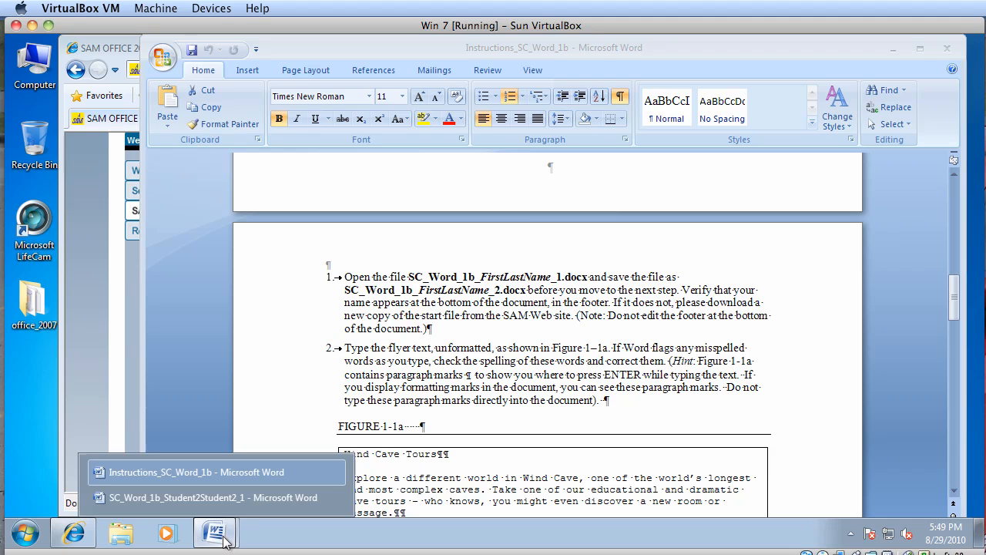
{"action": "left_click", "coordinate": [199, 498]}
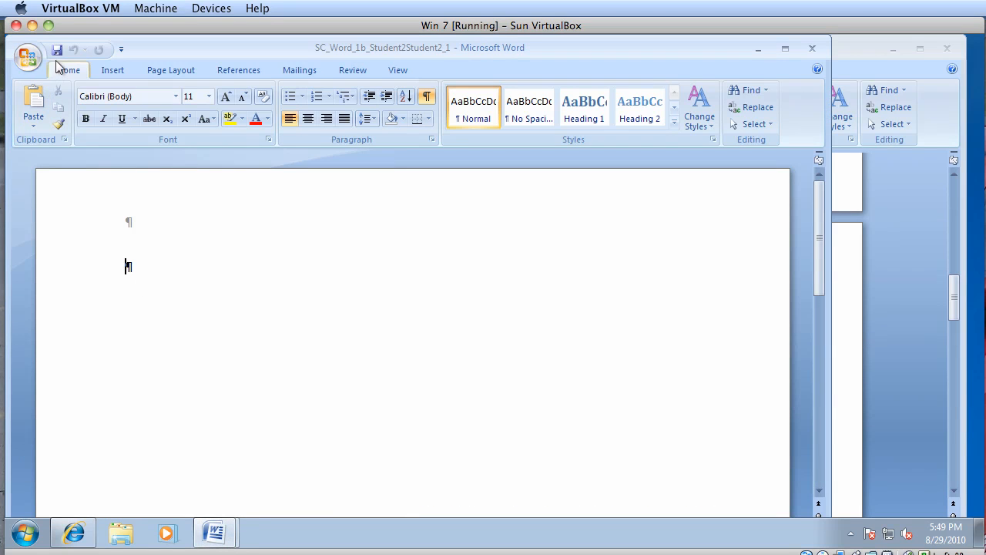
{"action": "left_click", "coordinate": [27, 60]}
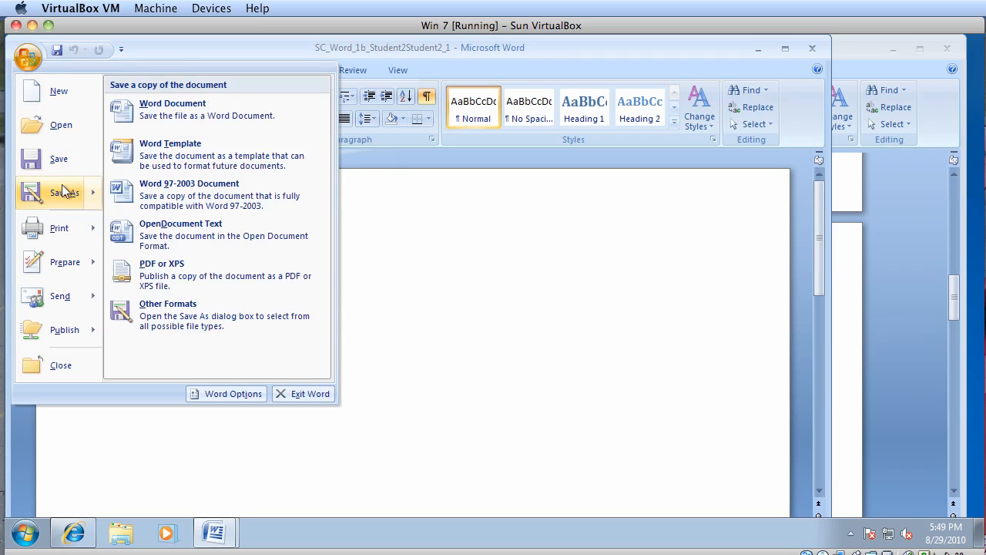
{"action": "left_click", "coordinate": [61, 191]}
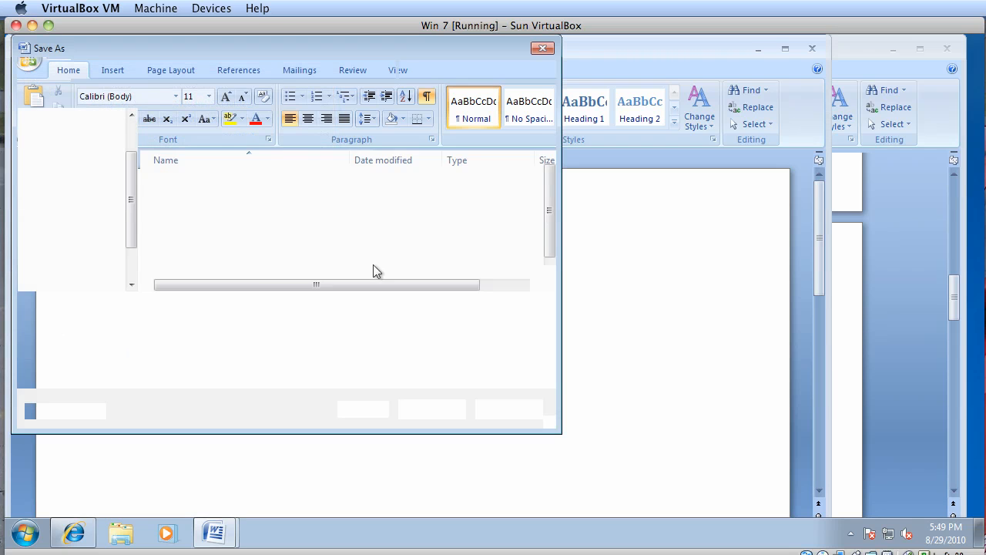
{"action": "left_click", "coordinate": [267, 310]}
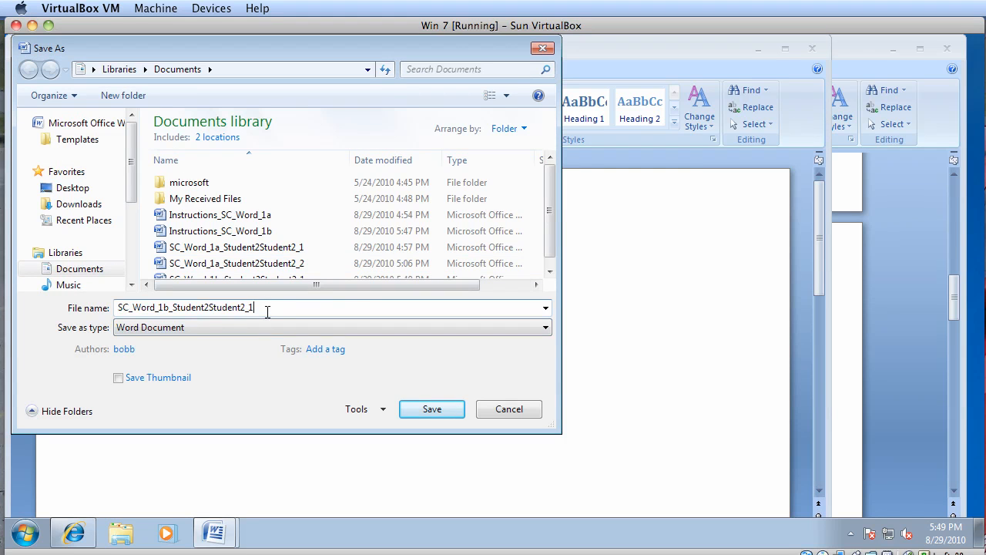
{"action": "key", "text": "BackSpace"}
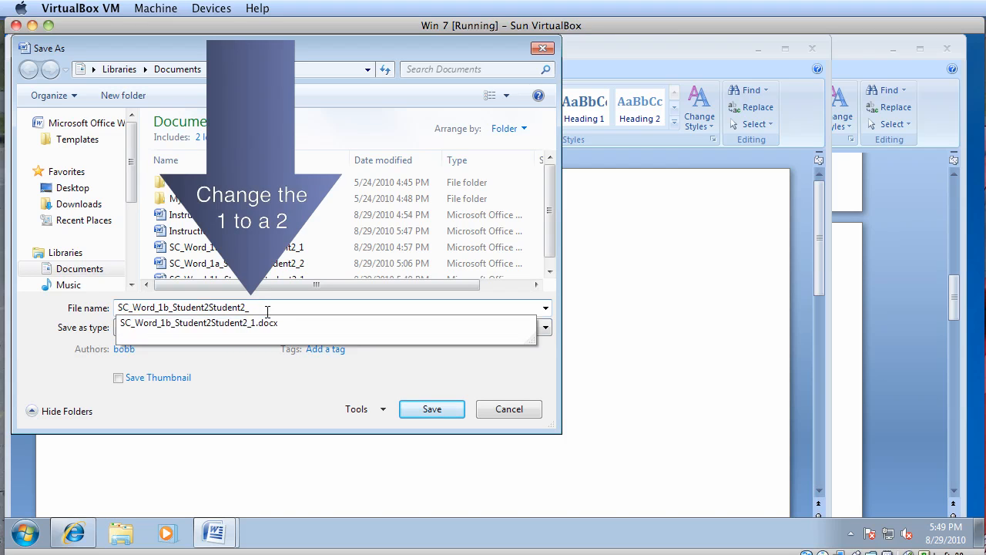
{"action": "type", "text": "2"}
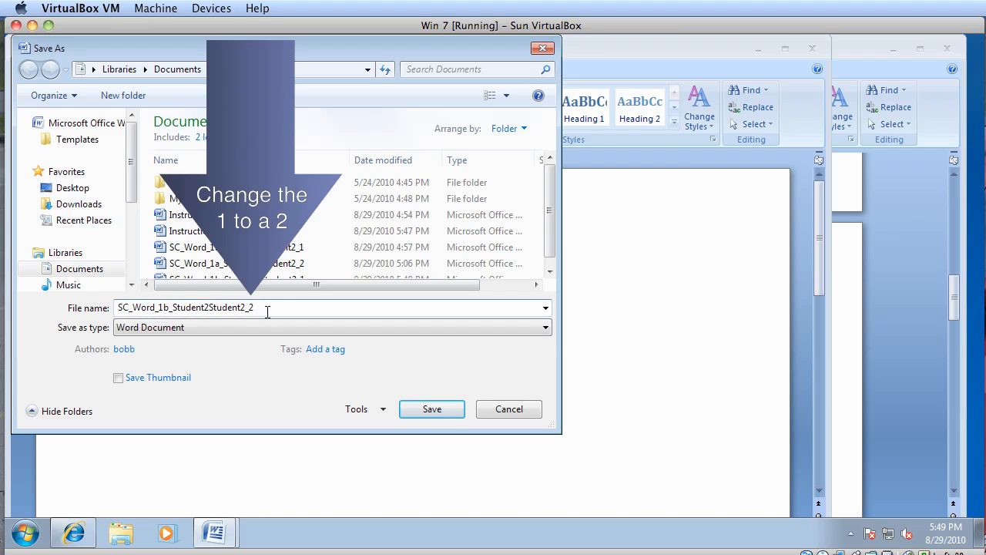
{"action": "left_click", "coordinate": [447, 409]}
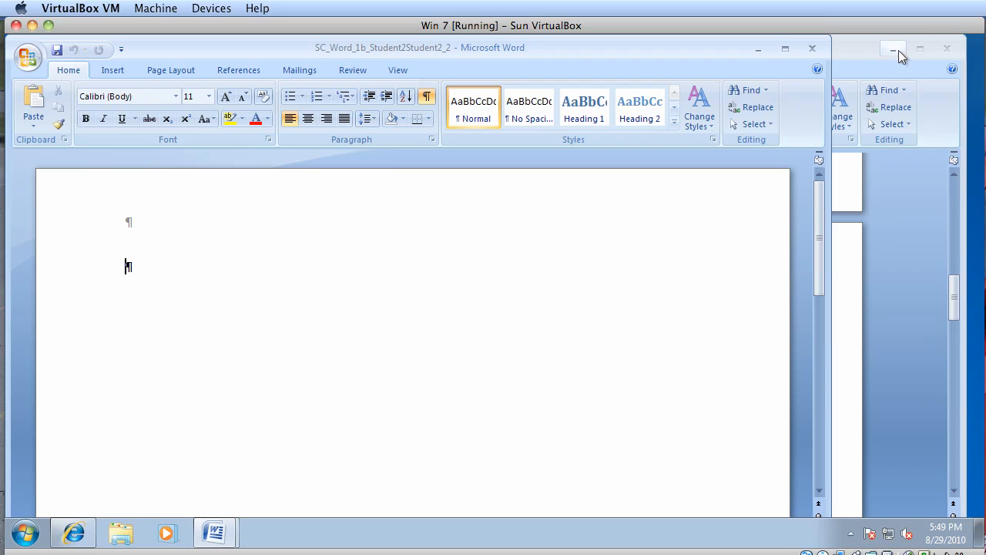
Try to snap the Instructions_SC_Word_1b window to one half of the desktop.
{"action": "left_click", "coordinate": [867, 50]}
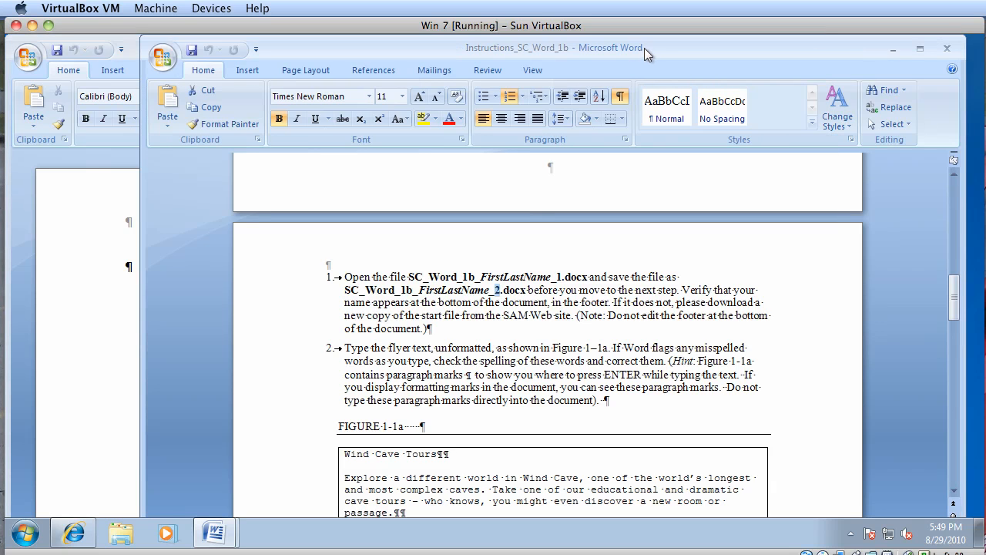
{"action": "left_click_drag", "start_coordinate": [650, 49], "coordinate": [2, 71]}
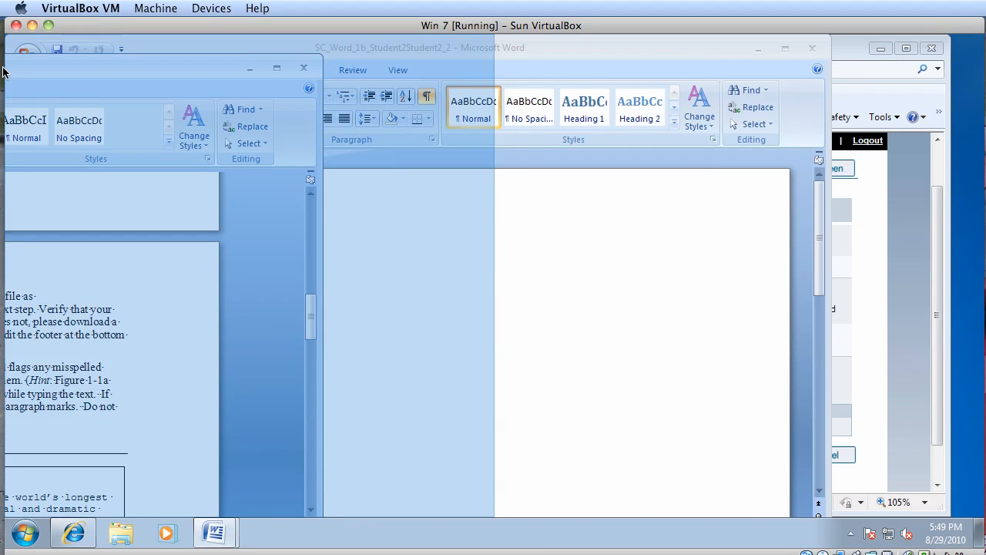
{"action": "left_click_drag", "start_coordinate": [2, 71], "coordinate": [3, 71]}
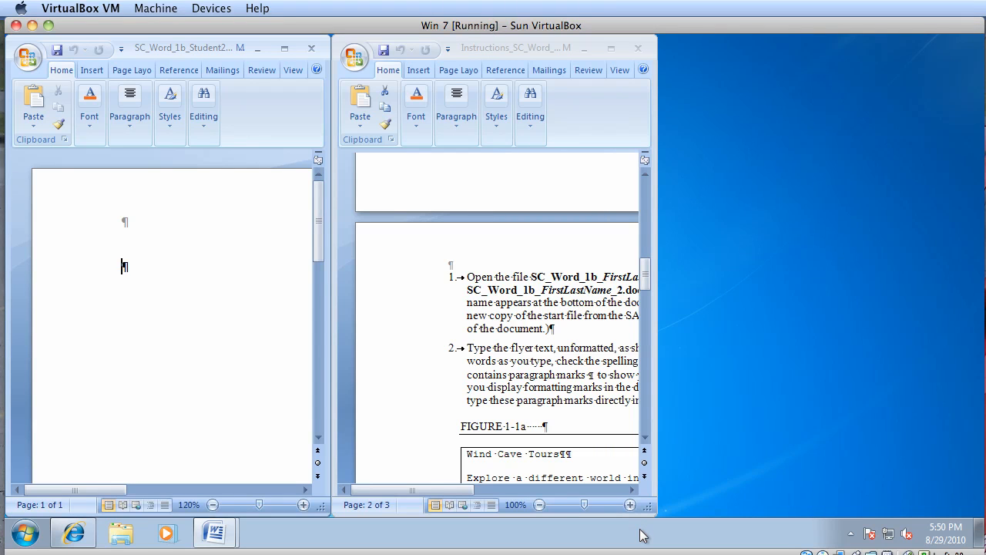
Show the flyer and instructions windows side by side and reduce the instructions document's zoom to 96%.
{"action": "right_click", "coordinate": [641, 530]}
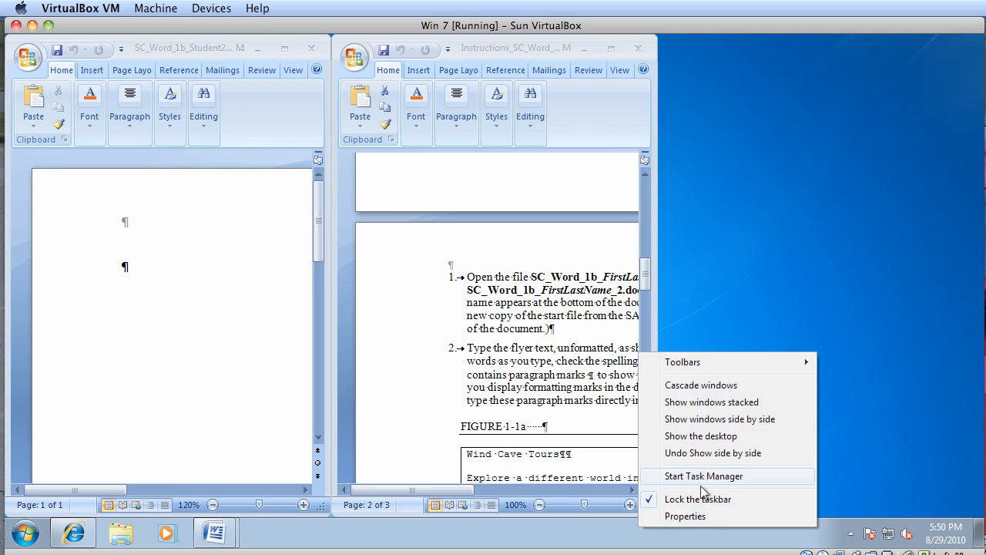
{"action": "left_click", "coordinate": [764, 419]}
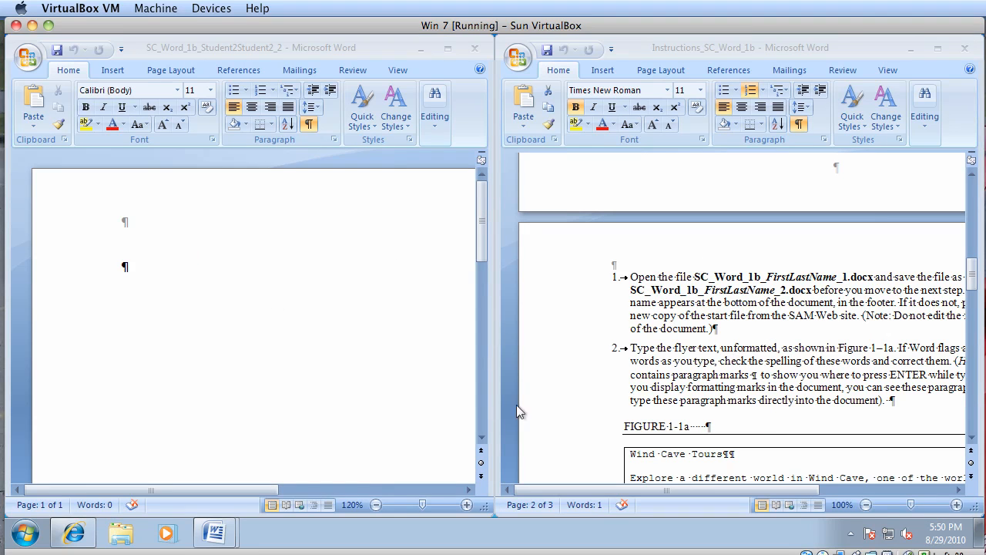
{"action": "left_click", "coordinate": [868, 506]}
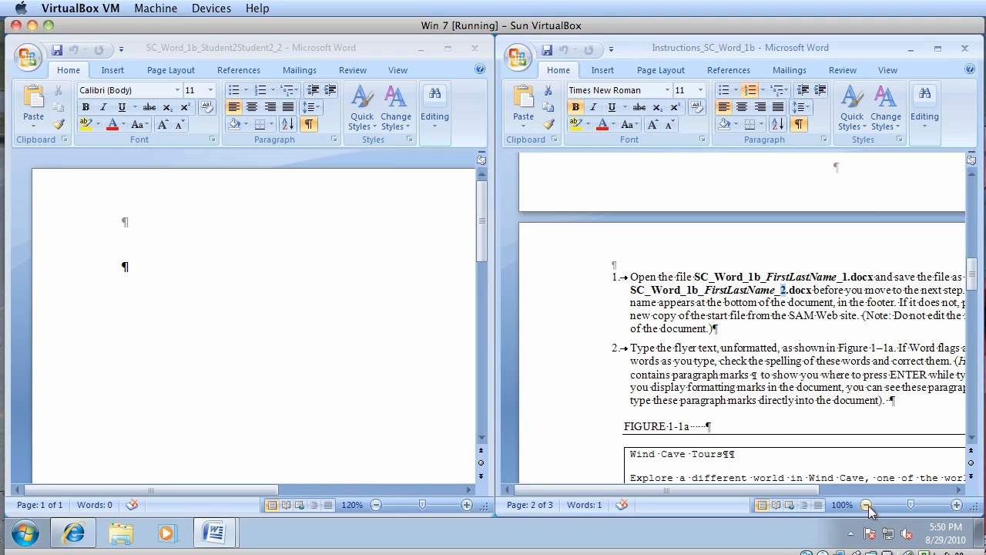
{"action": "left_click", "coordinate": [908, 504]}
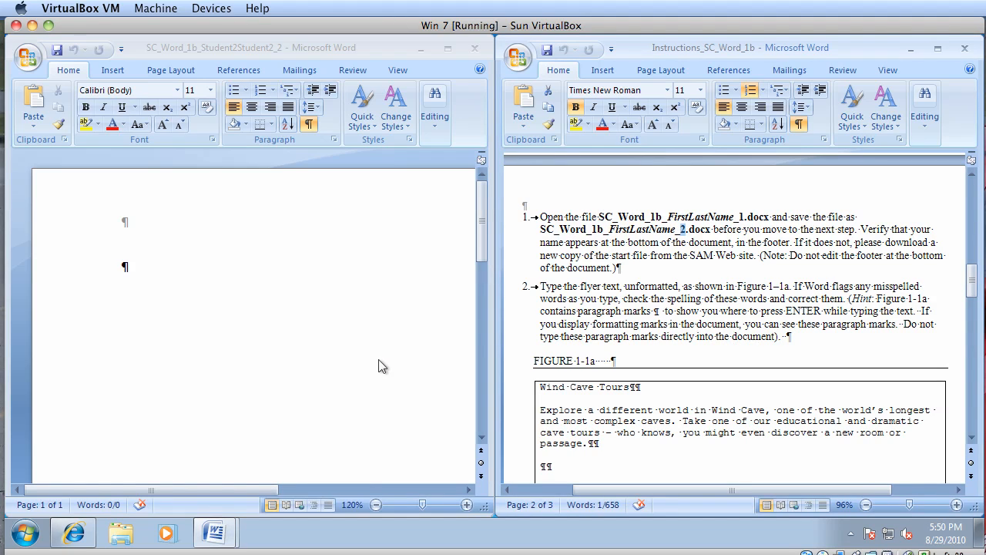
Look through the Figure 1-1a flyer text, instructions 3 to 15 and the annotated final flyer in Figure 1-1b.
{"action": "scroll", "coordinate": [686, 371], "scroll_direction": "down", "scroll_amount": 3}
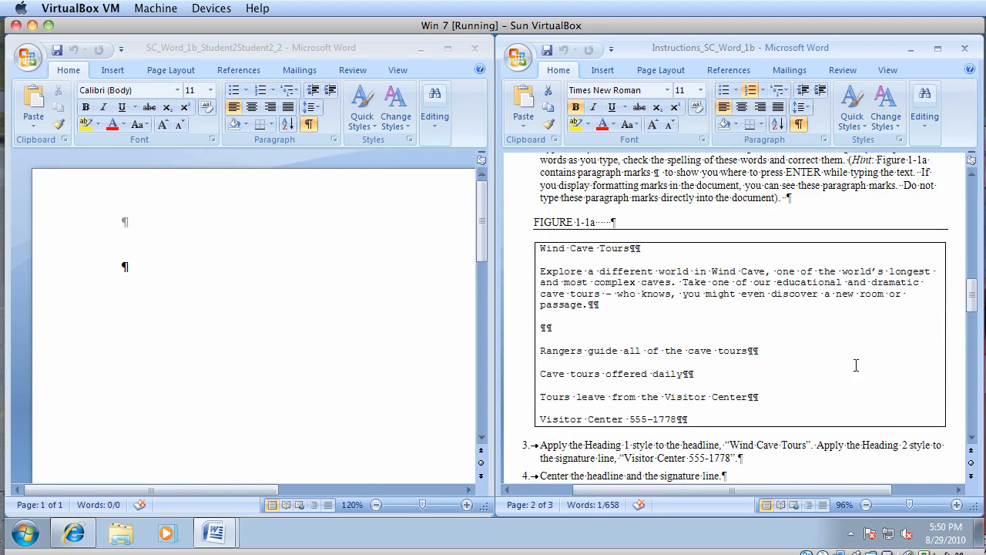
{"action": "scroll", "coordinate": [856, 365], "scroll_direction": "down", "scroll_amount": 7}
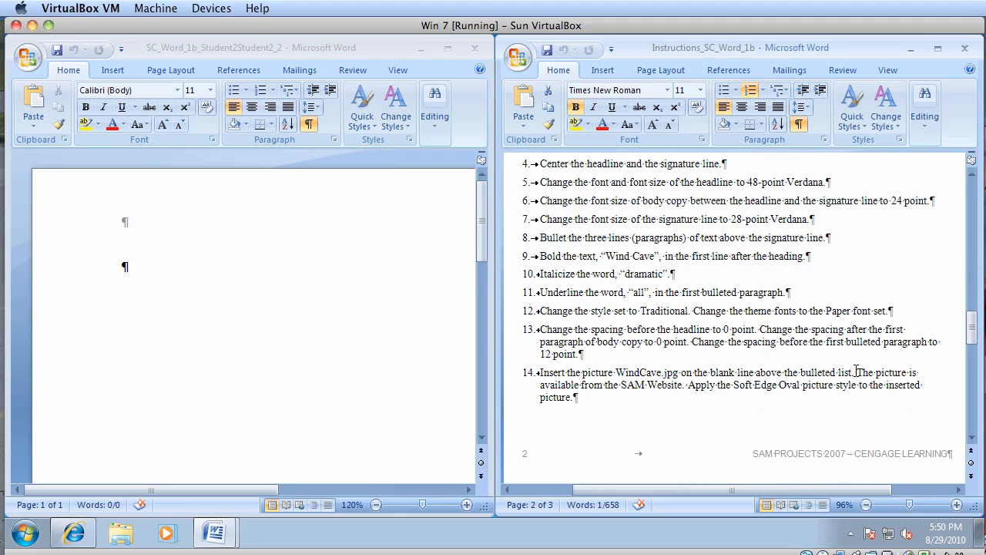
{"action": "scroll", "coordinate": [856, 372], "scroll_direction": "down", "scroll_amount": 8}
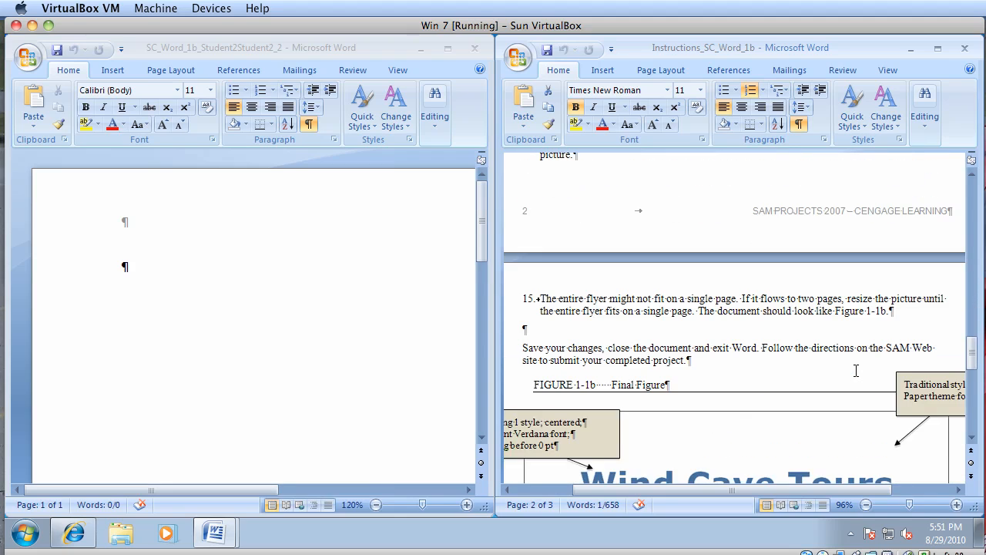
{"action": "scroll", "coordinate": [856, 372], "scroll_direction": "down", "scroll_amount": 5}
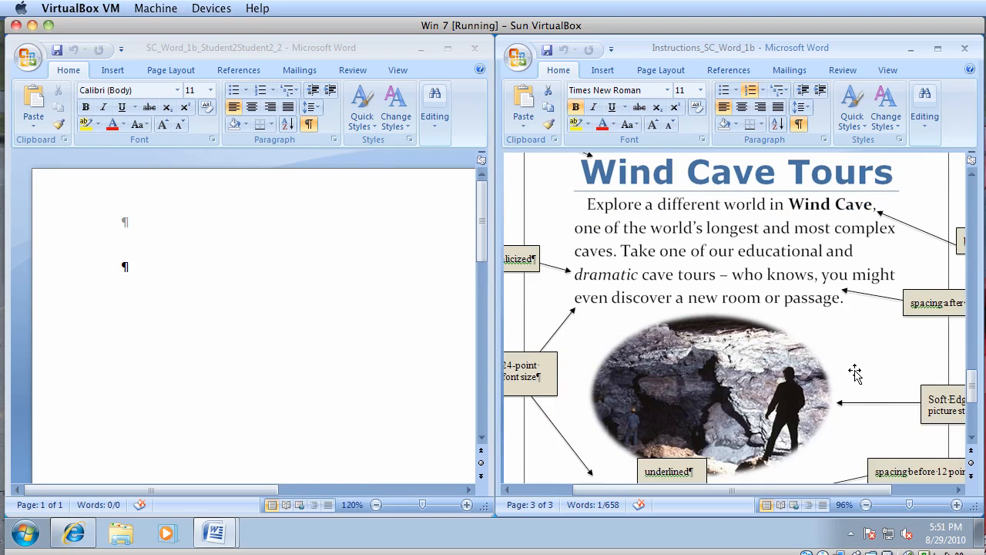
{"action": "scroll", "coordinate": [856, 374], "scroll_direction": "up", "scroll_amount": 2}
{"action": "scroll", "coordinate": [856, 372], "scroll_direction": "up", "scroll_amount": 1}
{"action": "scroll", "coordinate": [856, 372], "scroll_direction": "down", "scroll_amount": 6}
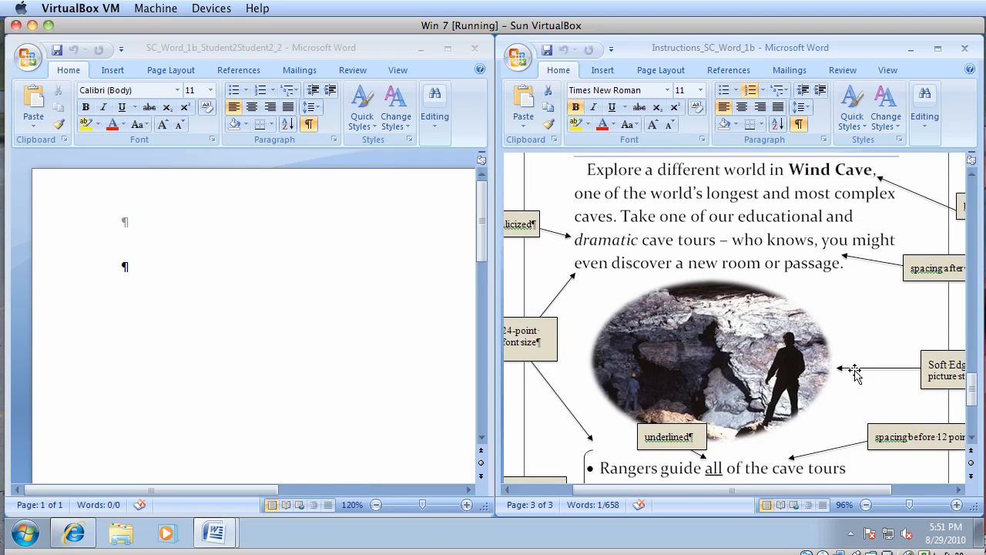
{"action": "scroll", "coordinate": [856, 372], "scroll_direction": "down", "scroll_amount": 3}
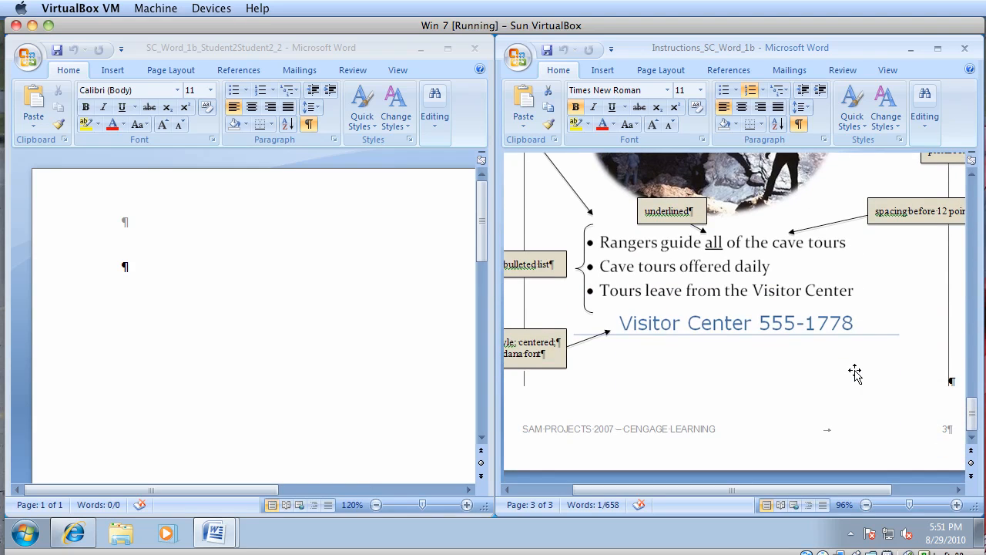
{"action": "scroll", "coordinate": [856, 372], "scroll_direction": "up", "scroll_amount": 15}
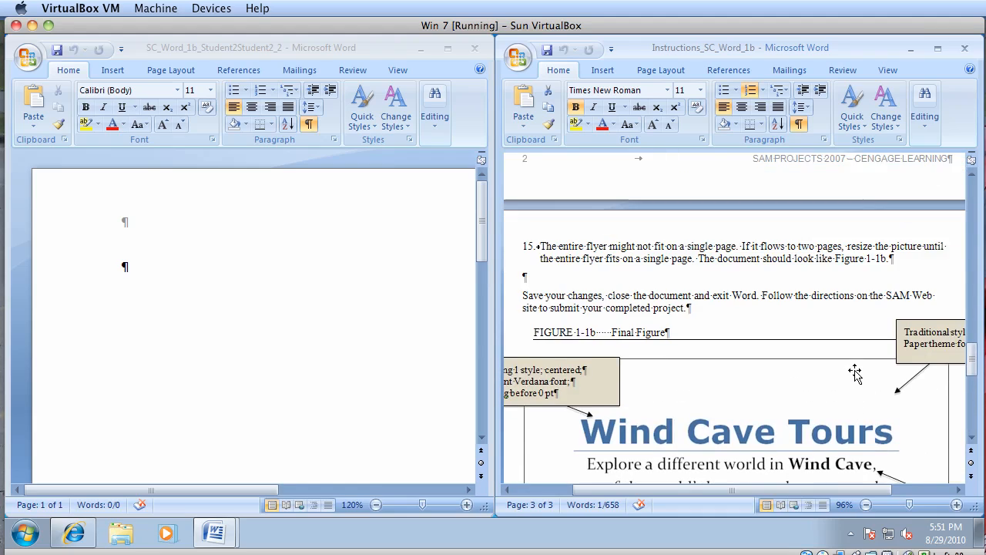
{"action": "scroll", "coordinate": [856, 374], "scroll_direction": "up", "scroll_amount": 15}
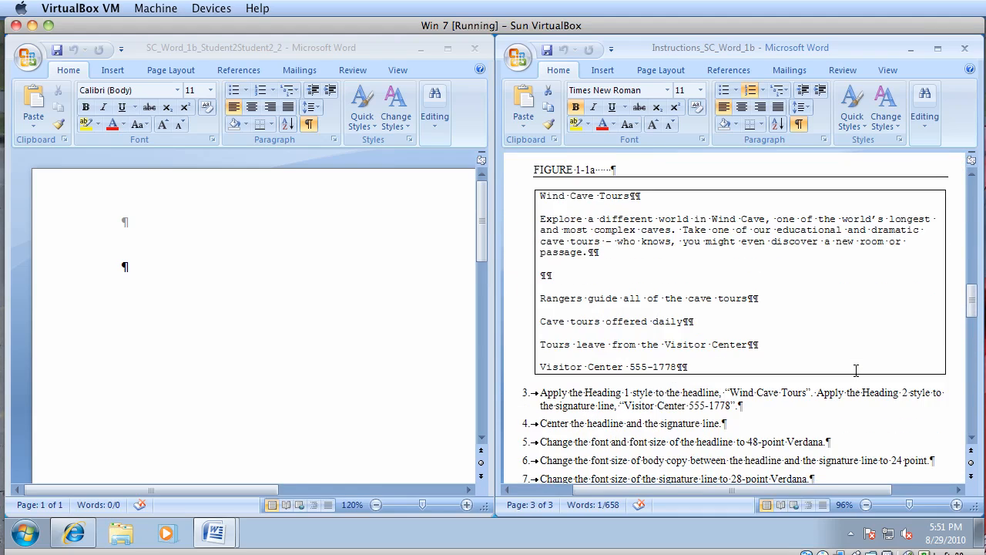
Copy all the flyer text in Figure 1-1a of the instructions, from the Wind Cave Tours headline through the Visitor Center line.
{"action": "scroll", "coordinate": [856, 371], "scroll_direction": "up", "scroll_amount": 2}
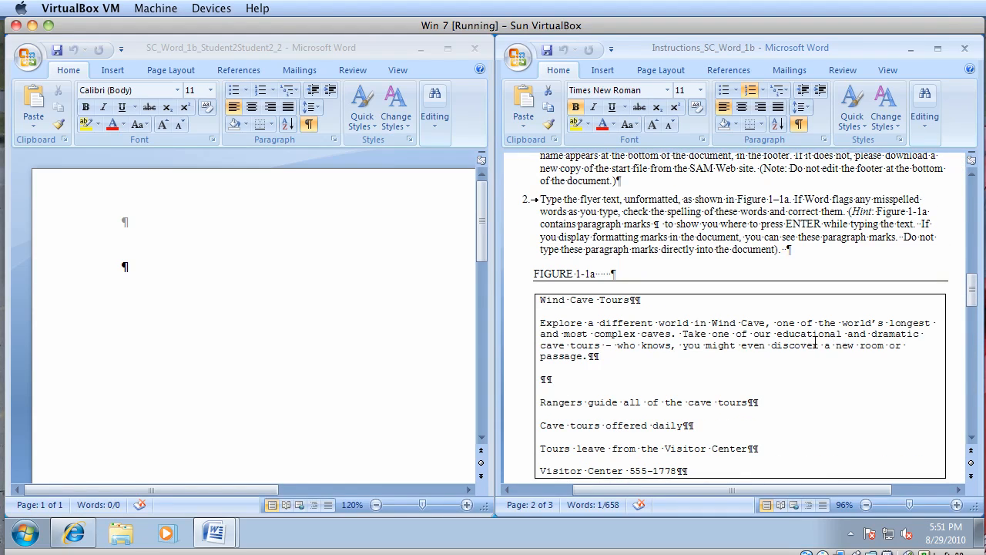
{"action": "scroll", "coordinate": [815, 344], "scroll_direction": "down", "scroll_amount": 1}
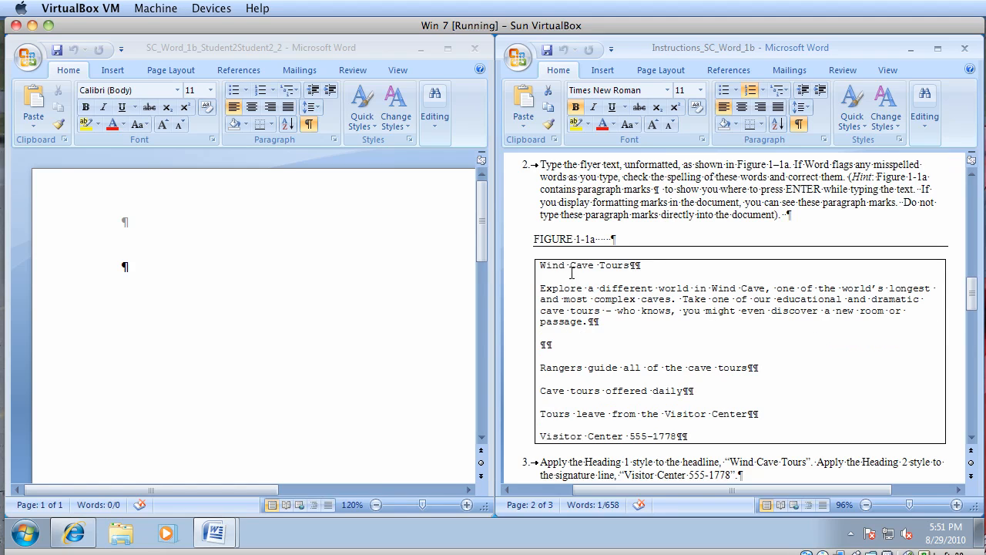
{"action": "left_click_drag", "start_coordinate": [541, 268], "coordinate": [745, 435]}
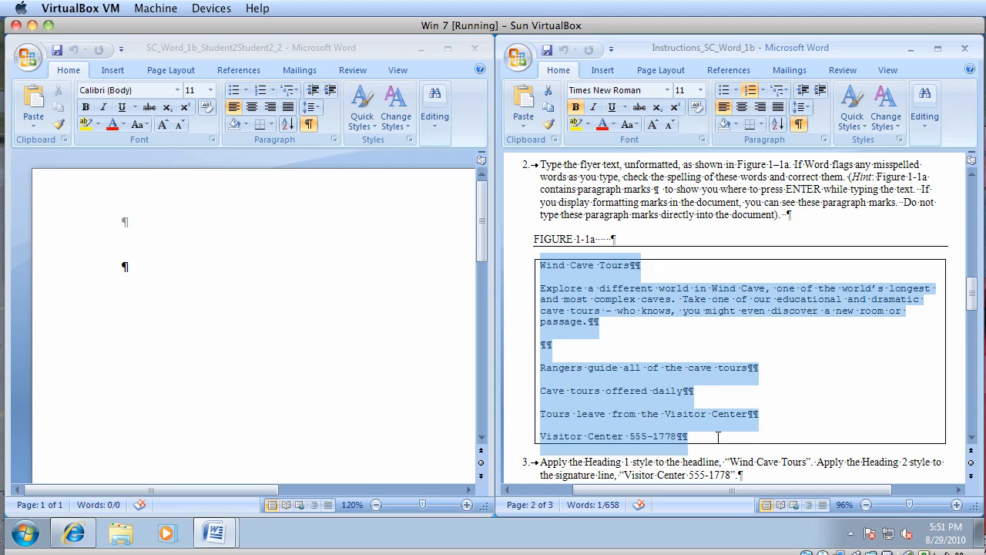
{"action": "right_click", "coordinate": [610, 386]}
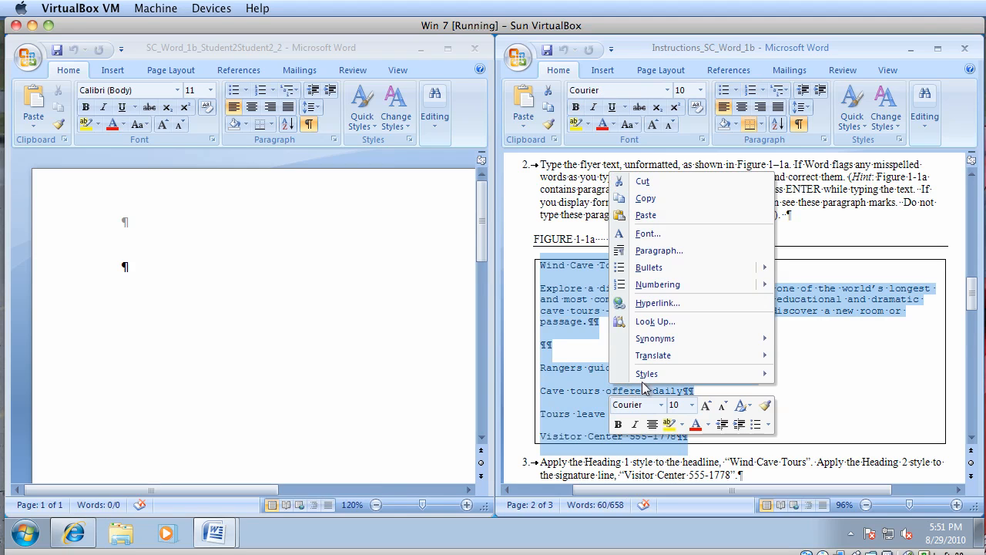
{"action": "left_click", "coordinate": [668, 205]}
Paste the copied flyer text into the empty SC_Word_1b_Student2Student2_2 document, keeping the text only.
{"action": "left_click", "coordinate": [152, 235]}
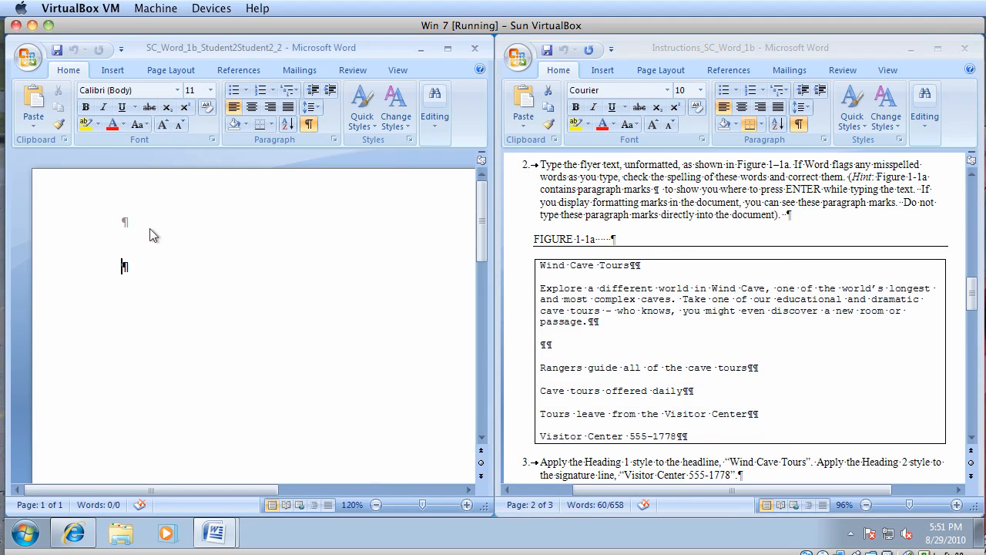
{"action": "right_click", "coordinate": [144, 268]}
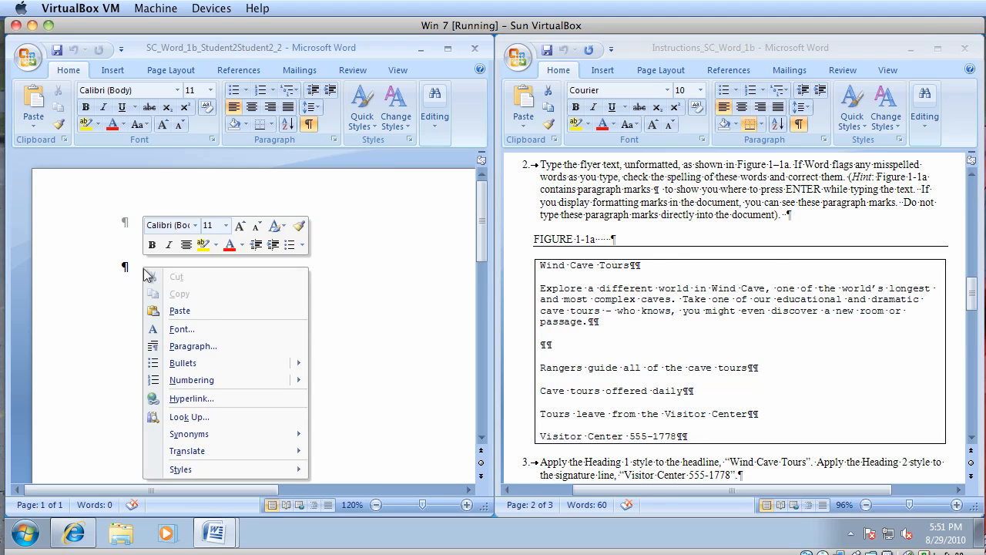
{"action": "left_click", "coordinate": [218, 307]}
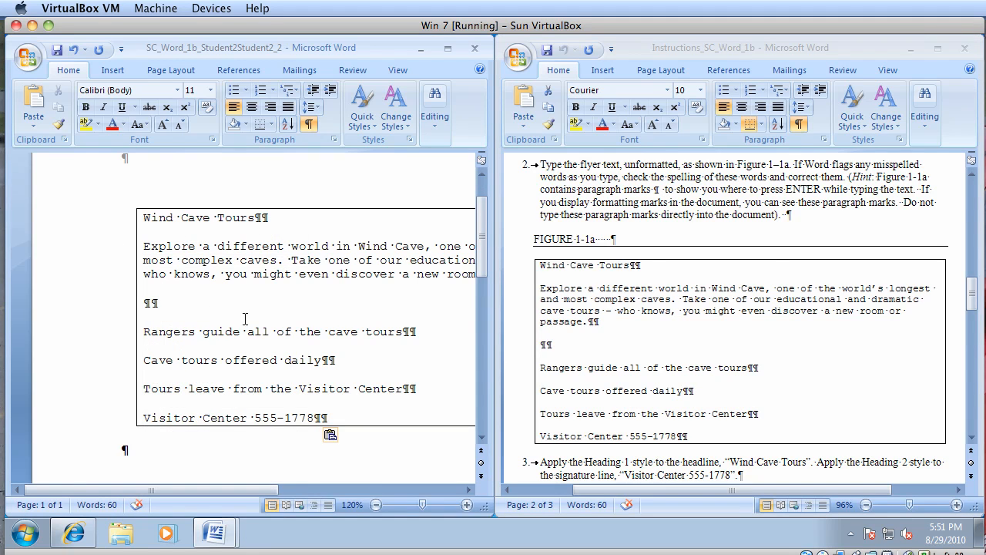
{"action": "left_click", "coordinate": [332, 436]}
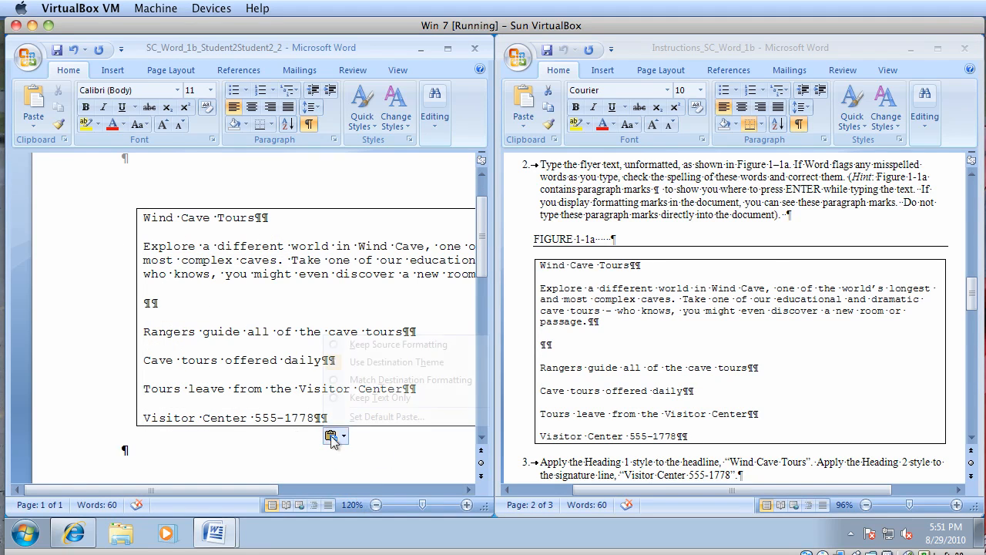
{"action": "left_click", "coordinate": [380, 397]}
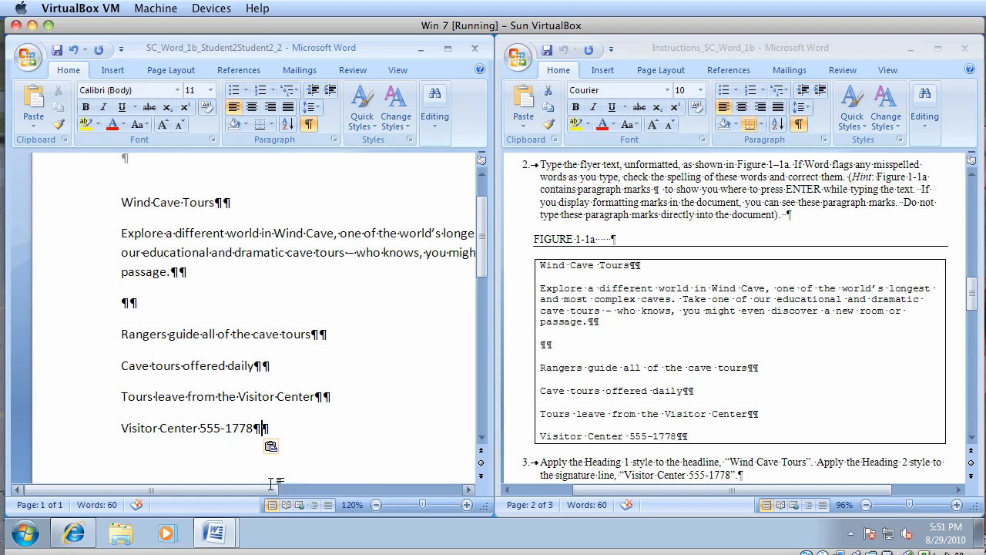
Apply the Heading 1 style to the Wind Cave Tours headline and the Heading 2 style to the Visitor Center signature line of the flyer.
{"action": "left_click_drag", "start_coordinate": [259, 490], "coordinate": [296, 495]}
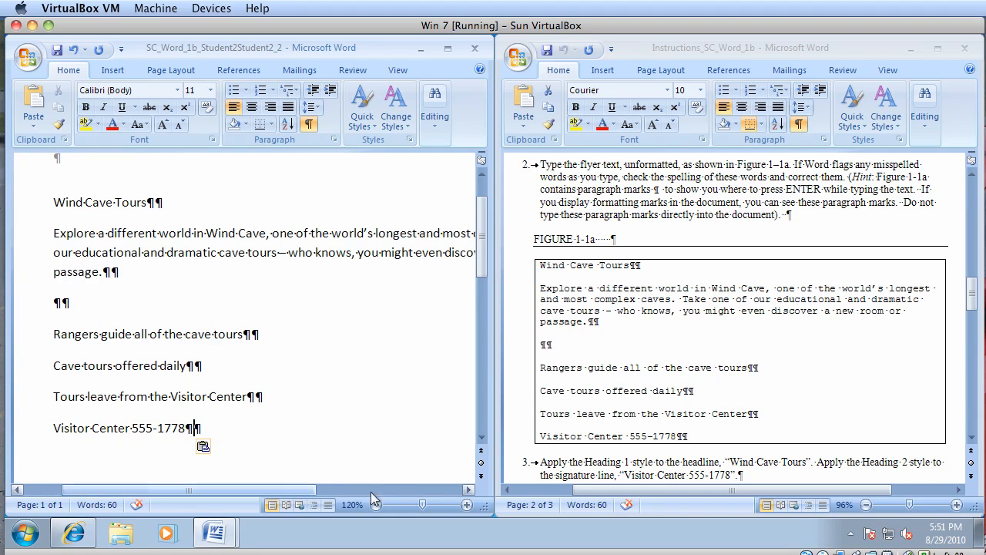
{"action": "scroll", "coordinate": [663, 420], "scroll_direction": "down", "scroll_amount": 3}
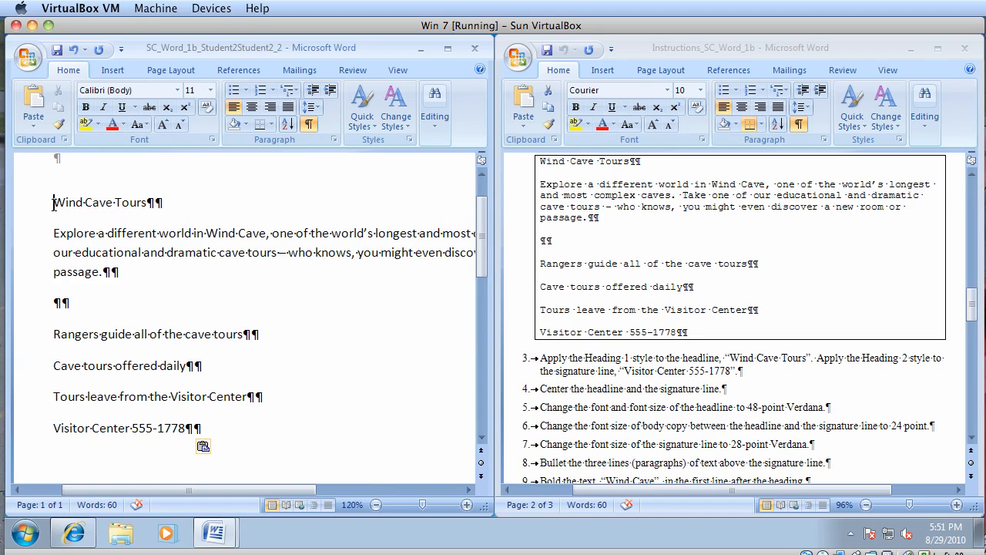
{"action": "left_click_drag", "start_coordinate": [51, 209], "coordinate": [193, 201]}
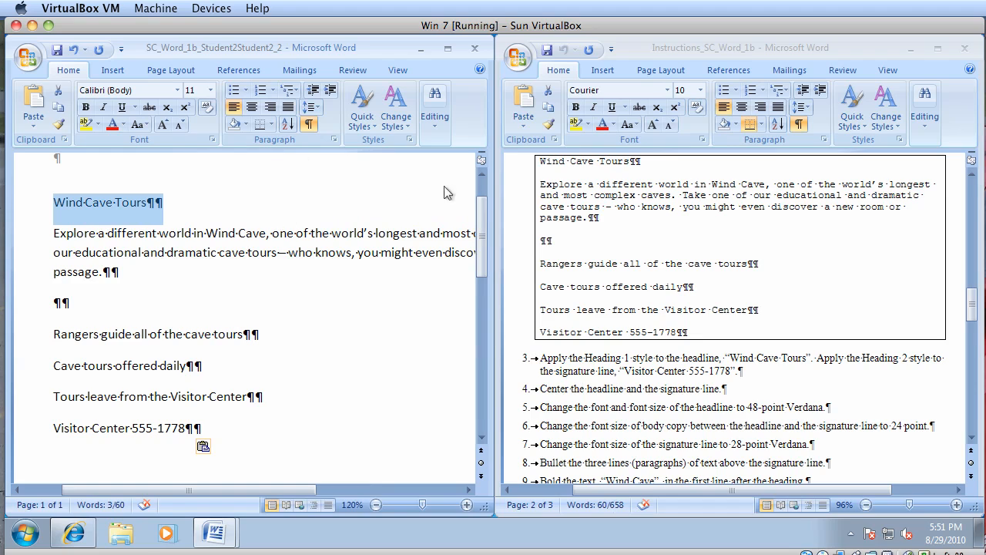
{"action": "left_click", "coordinate": [408, 127]}
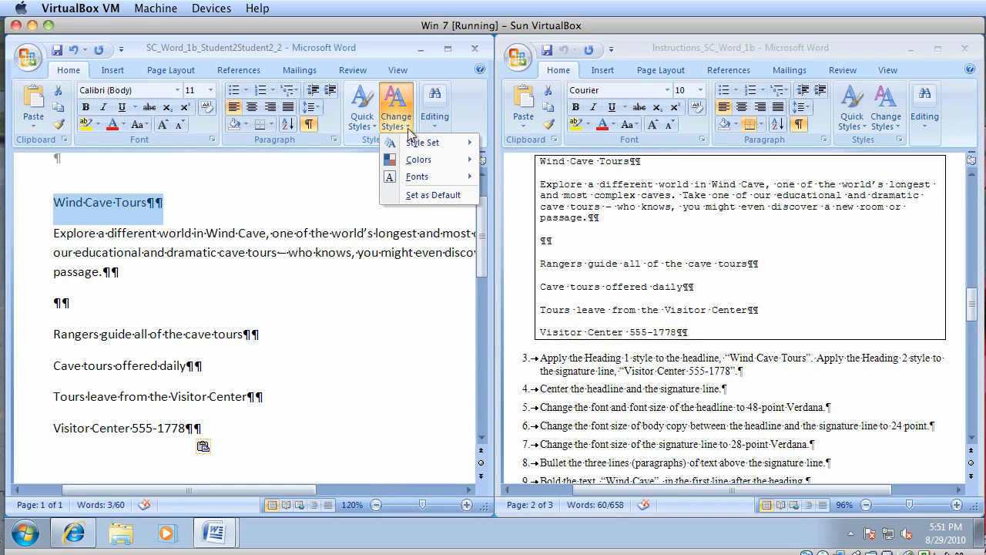
{"action": "mouse_move", "coordinate": [434, 144]}
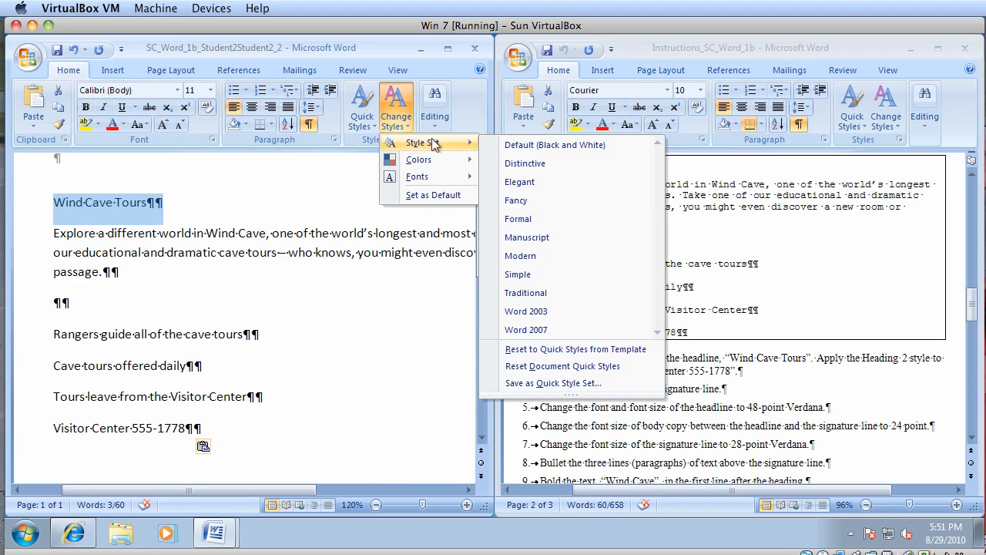
{"action": "left_click", "coordinate": [398, 129]}
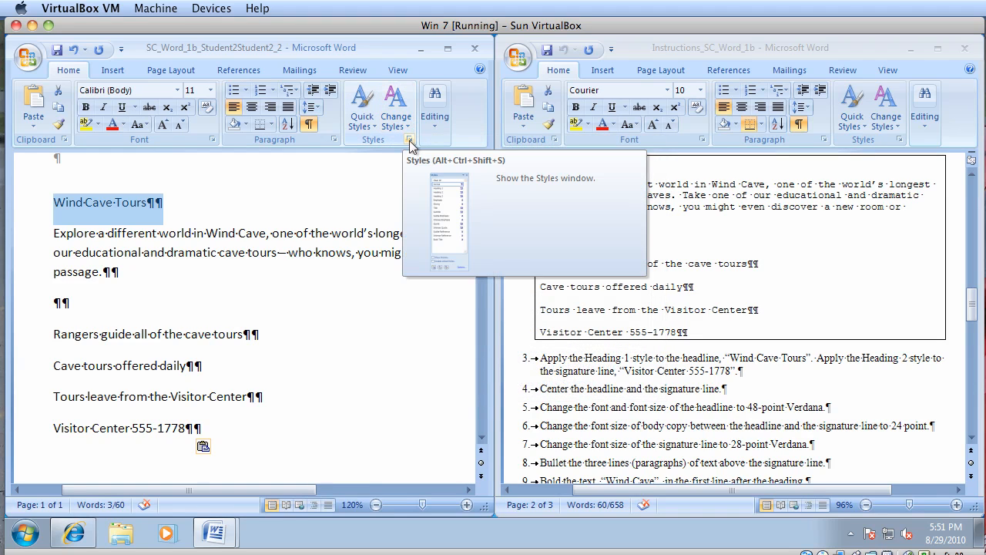
{"action": "left_click", "coordinate": [410, 141]}
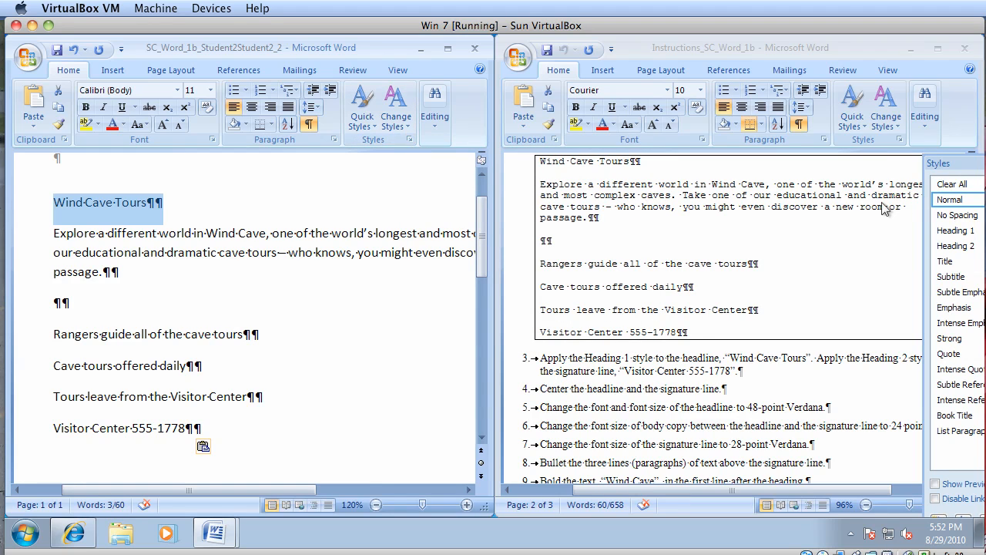
{"action": "left_click_drag", "start_coordinate": [967, 171], "coordinate": [448, 132]}
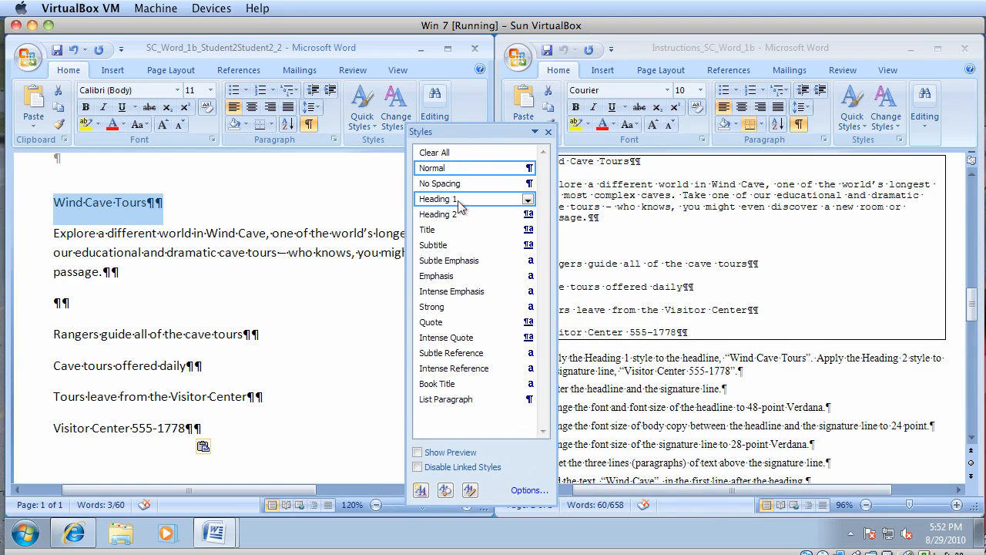
{"action": "left_click", "coordinate": [454, 200]}
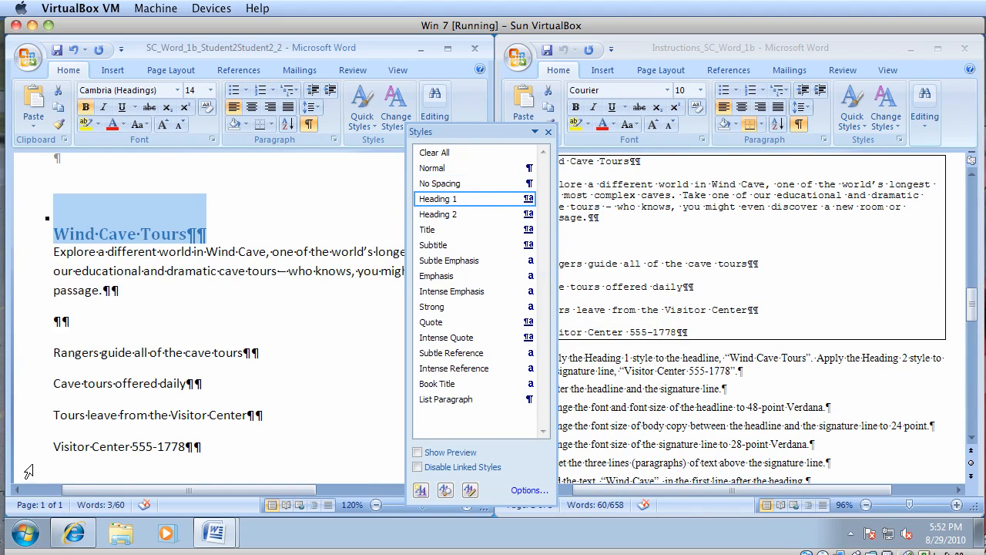
{"action": "left_click_drag", "start_coordinate": [59, 451], "coordinate": [202, 444]}
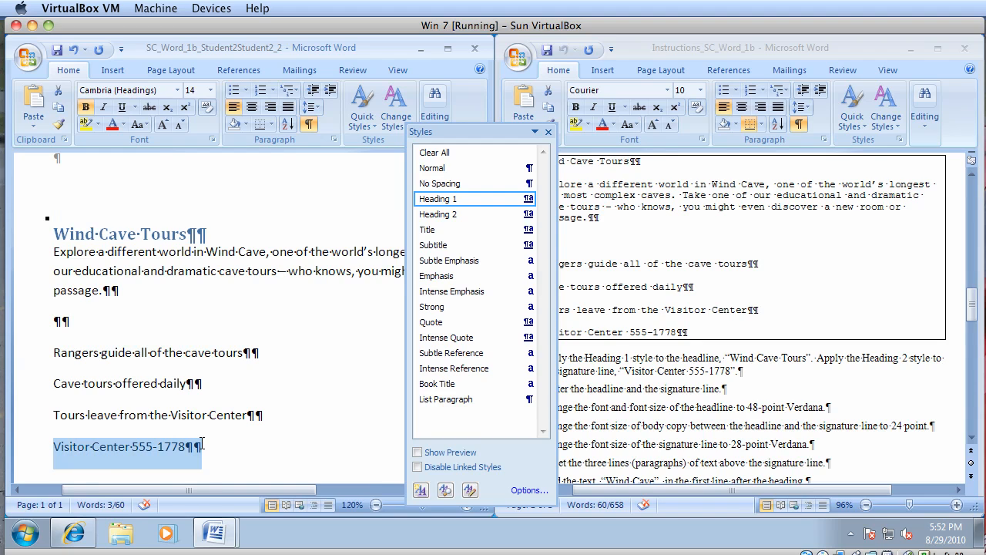
{"action": "left_click", "coordinate": [461, 216]}
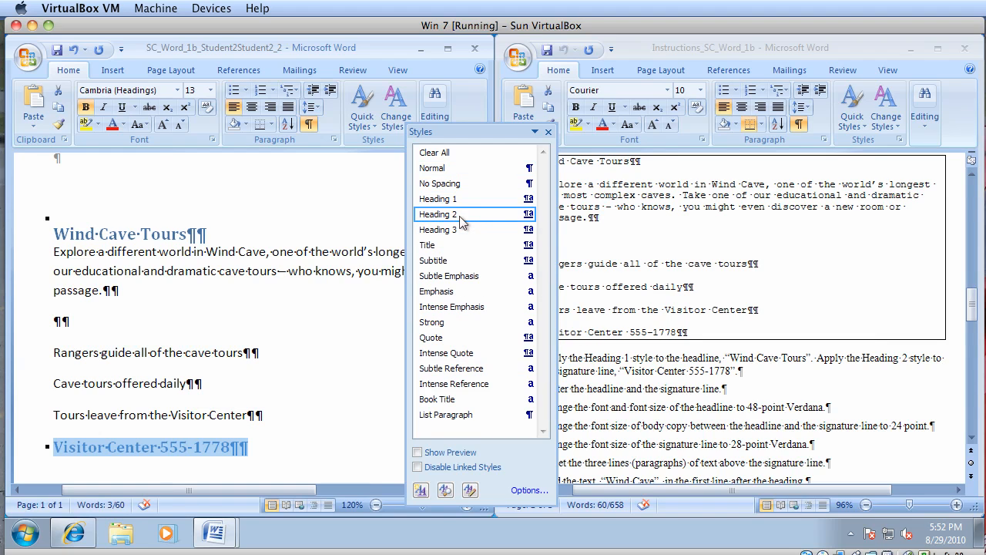
Insert the WindCave picture from the Documents library on the blank line above "Rangers guide all of the cave tours".
{"action": "left_click", "coordinate": [548, 131]}
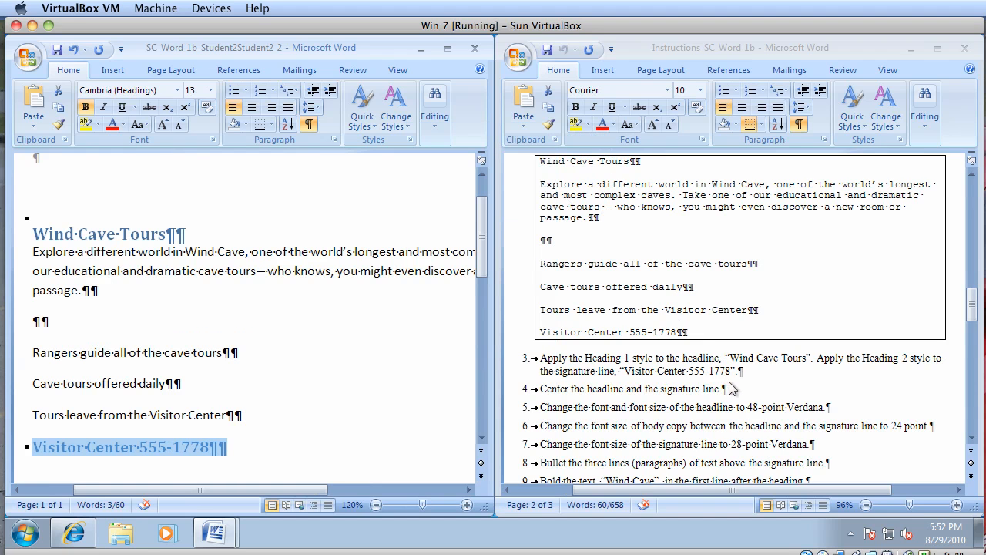
{"action": "scroll", "coordinate": [731, 387], "scroll_direction": "down", "scroll_amount": 3}
{"action": "scroll", "coordinate": [730, 387], "scroll_direction": "down", "scroll_amount": 2}
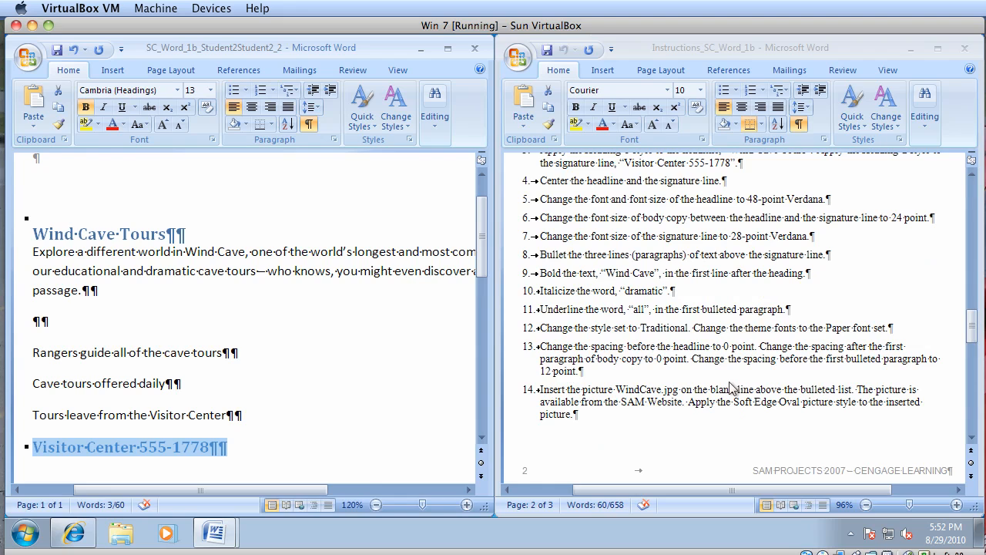
{"action": "scroll", "coordinate": [626, 403], "scroll_direction": "down", "scroll_amount": 1}
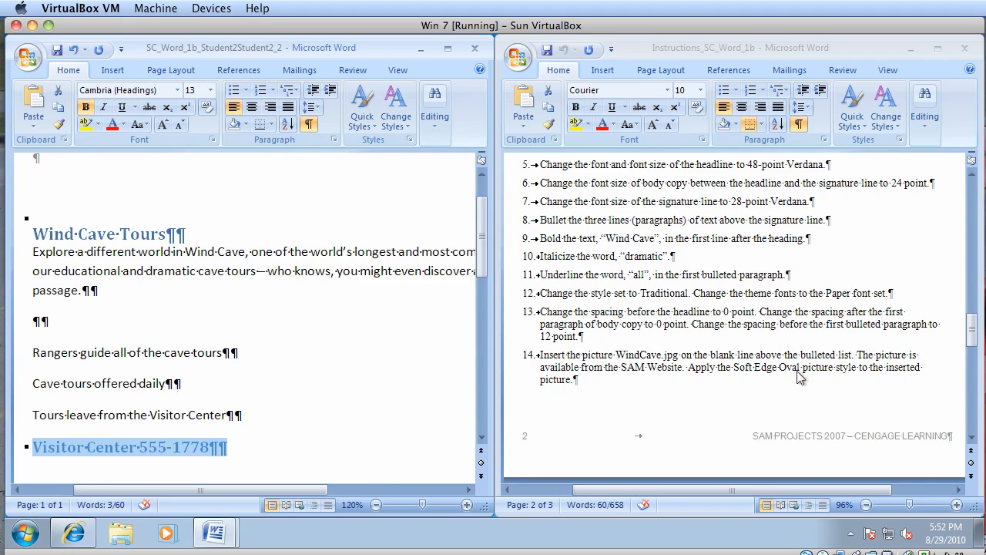
{"action": "left_click", "coordinate": [36, 323]}
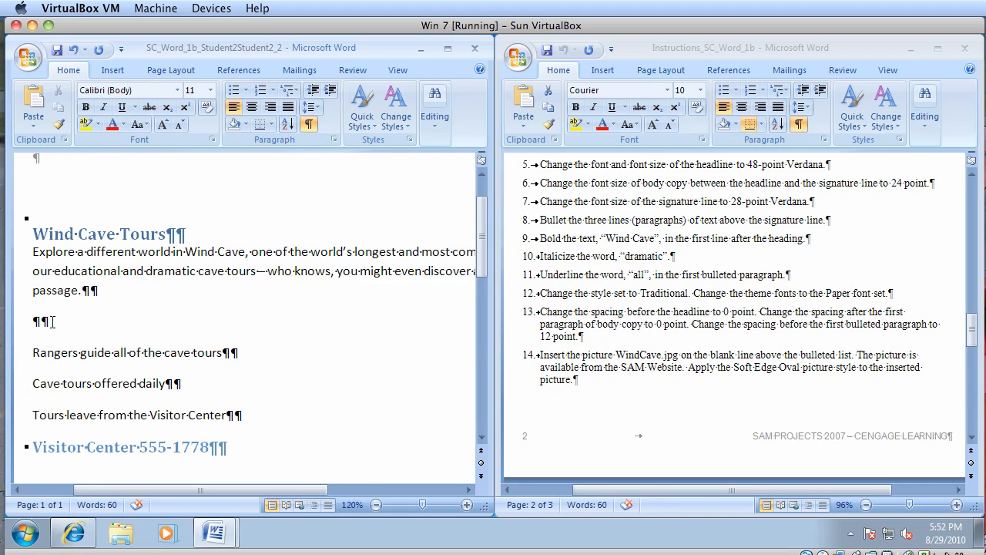
{"action": "left_click", "coordinate": [113, 70]}
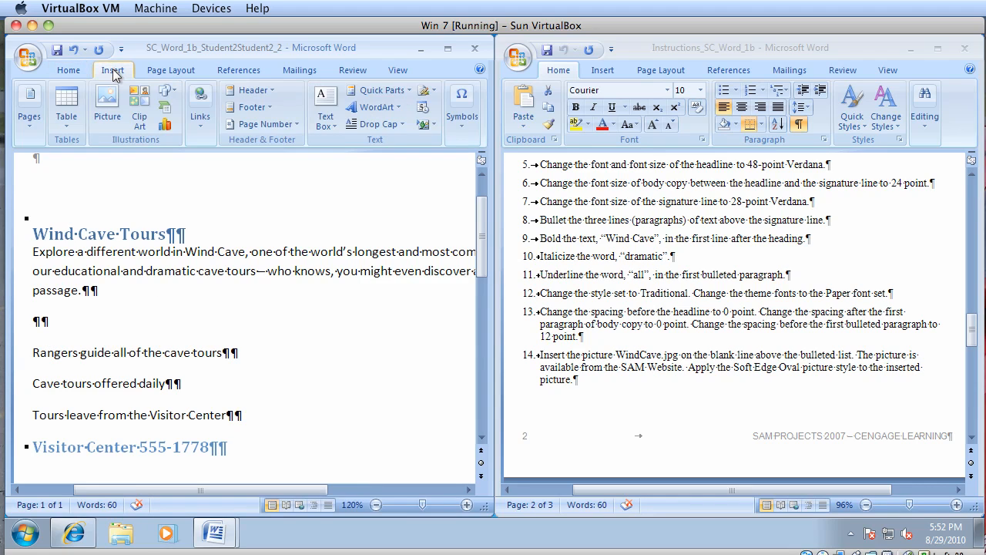
{"action": "left_click", "coordinate": [100, 107]}
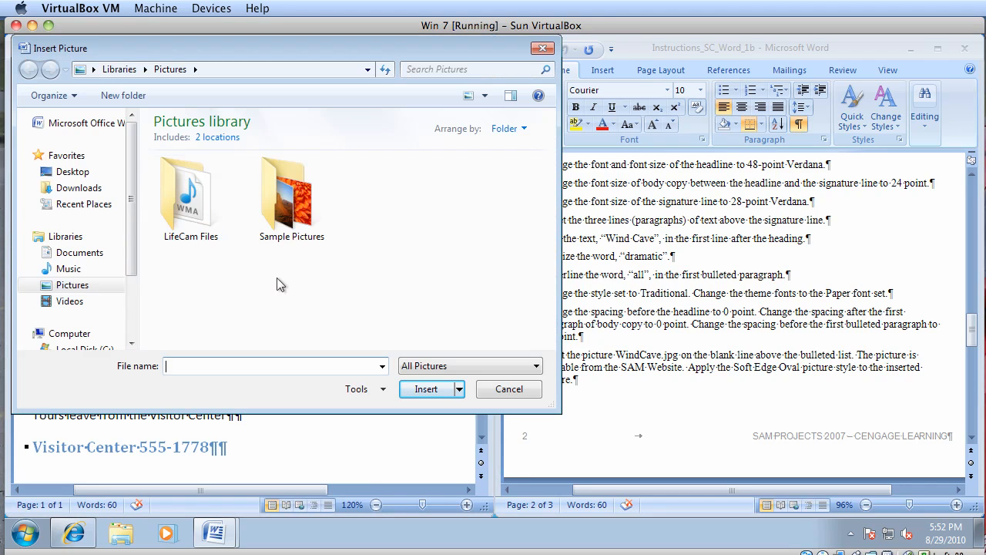
{"action": "left_click", "coordinate": [66, 253]}
{"action": "left_click", "coordinate": [192, 235]}
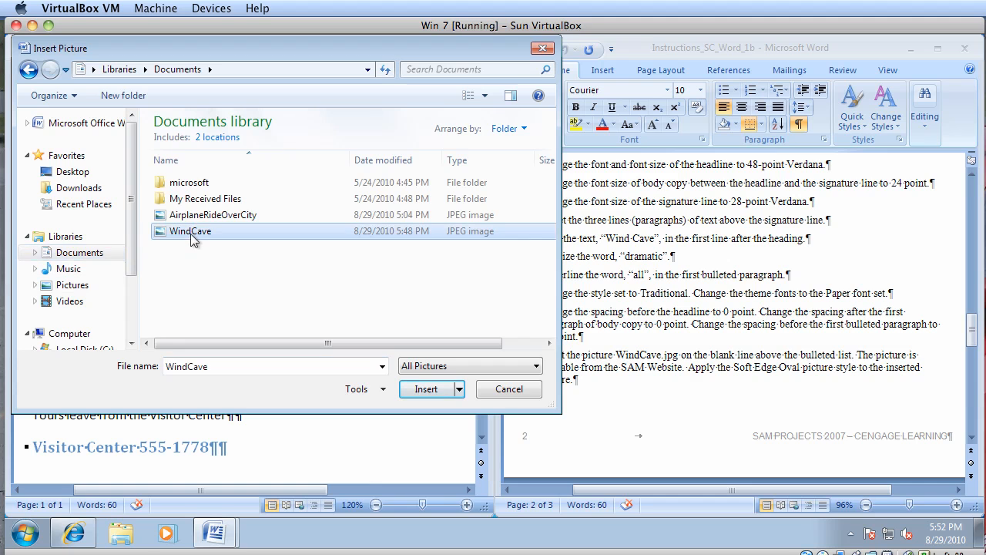
{"action": "left_click", "coordinate": [427, 389]}
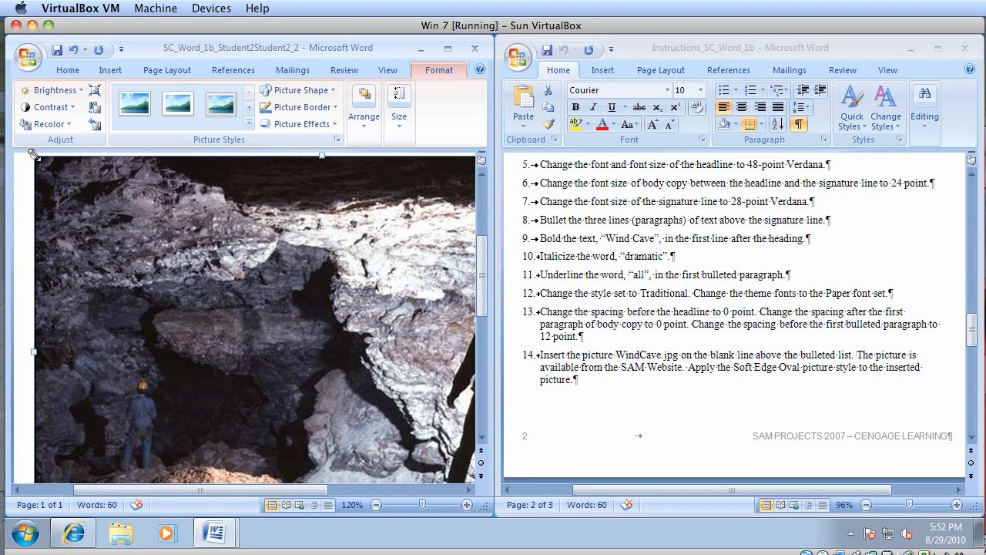
Shrink the inserted WindCave picture proportionally to about half its width and compare the flyer with the annotated final flyer in the instructions.
{"action": "left_click_drag", "start_coordinate": [37, 162], "coordinate": [297, 356]}
{"action": "scroll", "coordinate": [388, 377], "scroll_direction": "up", "scroll_amount": 3}
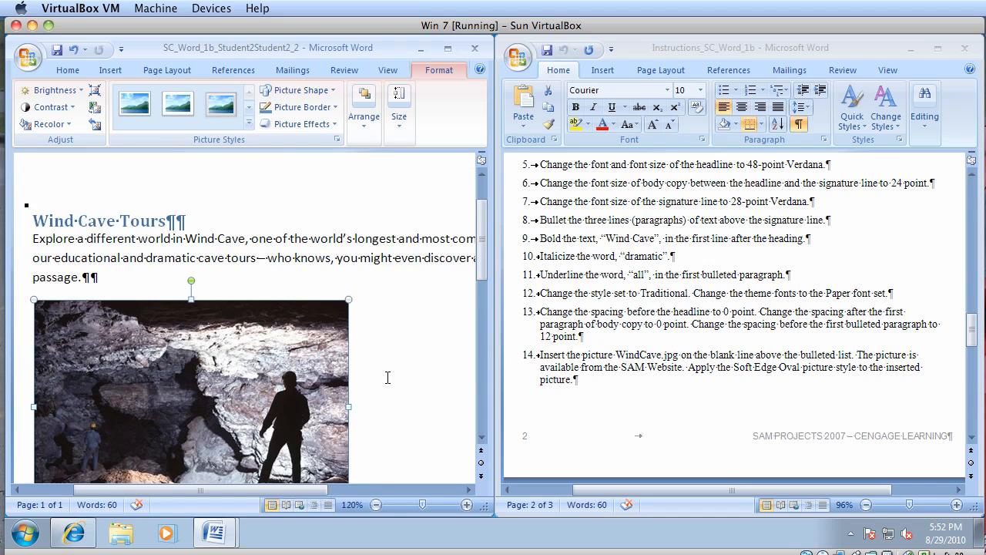
{"action": "scroll", "coordinate": [387, 377], "scroll_direction": "down", "scroll_amount": 3}
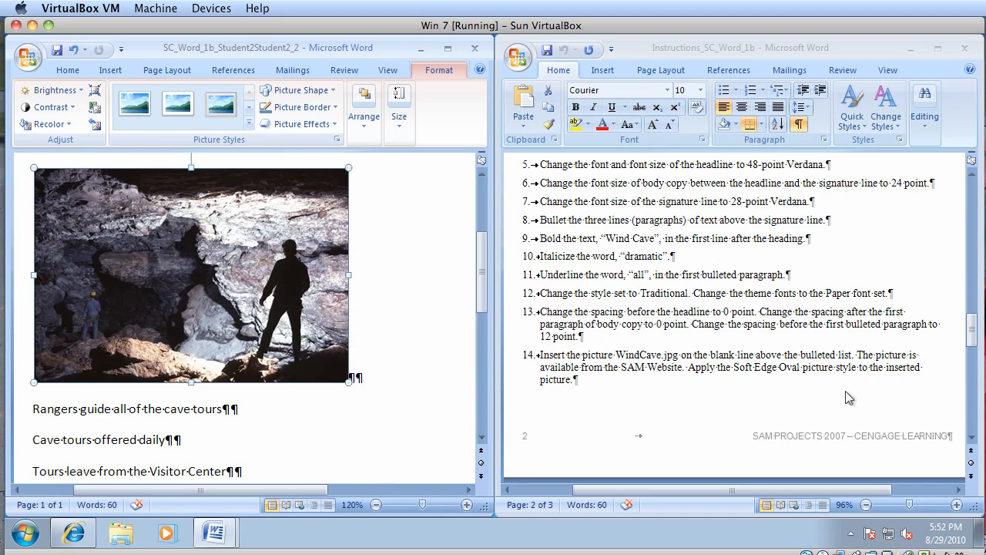
{"action": "left_click_drag", "start_coordinate": [975, 334], "coordinate": [974, 384]}
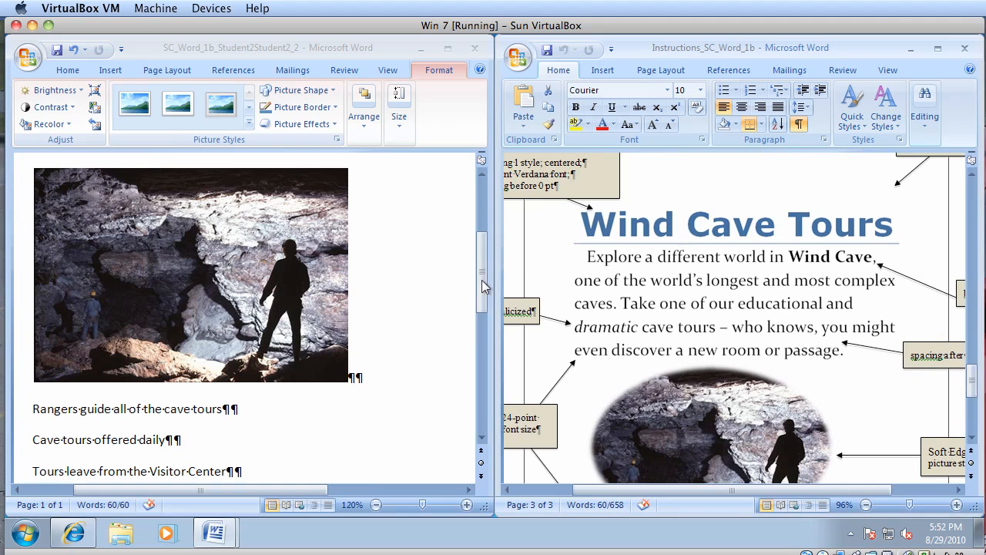
{"action": "mouse_move", "coordinate": [477, 286]}
{"action": "left_mouse_down"}
{"action": "mouse_move", "coordinate": [476, 246]}
{"action": "mouse_move", "coordinate": [474, 267]}
{"action": "left_mouse_up"}
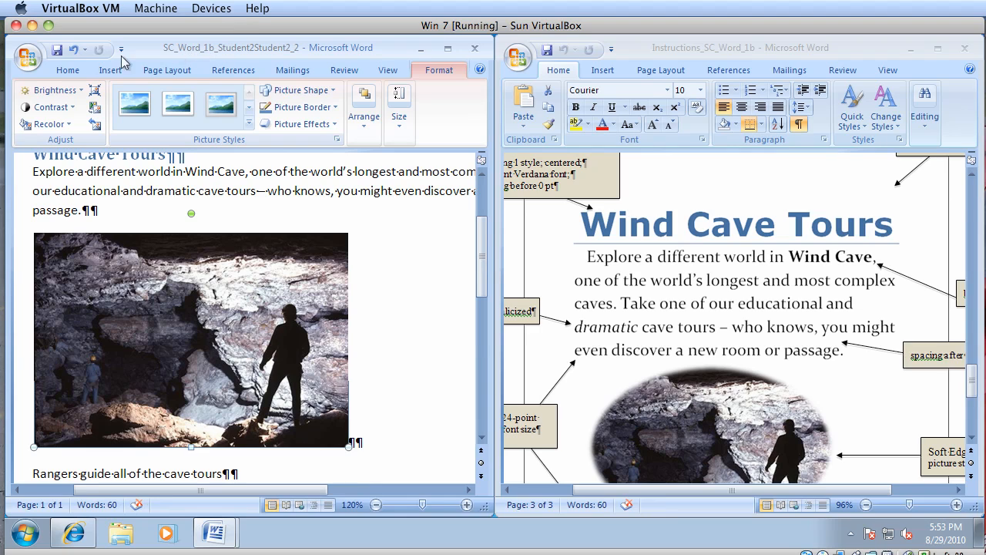
Save the flyer document, then close both the flyer and the instructions document.
{"action": "left_click", "coordinate": [57, 50]}
{"action": "left_click", "coordinate": [476, 50]}
{"action": "left_click", "coordinate": [964, 47]}
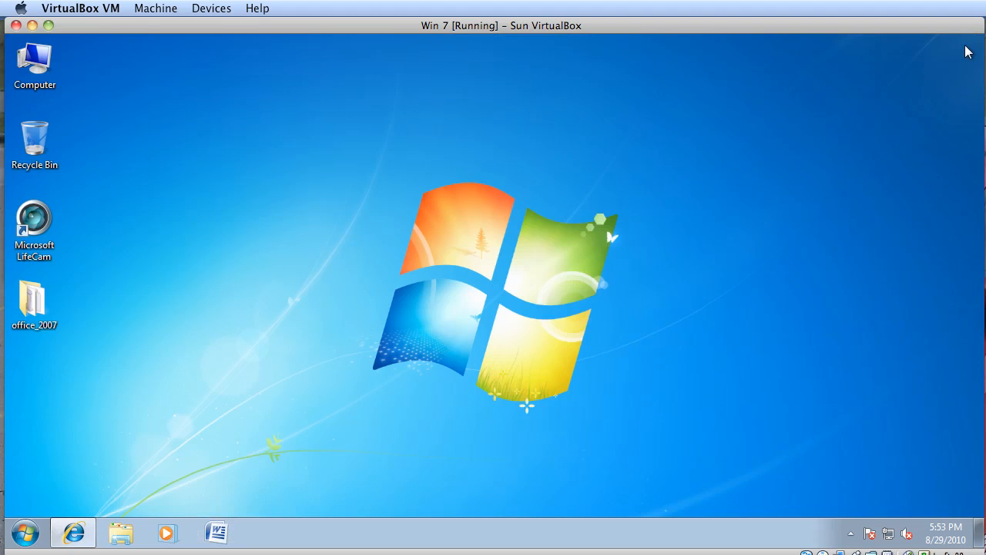
Switch to Internet Explorer and submit SC_Word_1b_Student2Student2_2 from the Documents library for grading in the Wind Cave Tours assignment.
{"action": "left_click", "coordinate": [72, 534]}
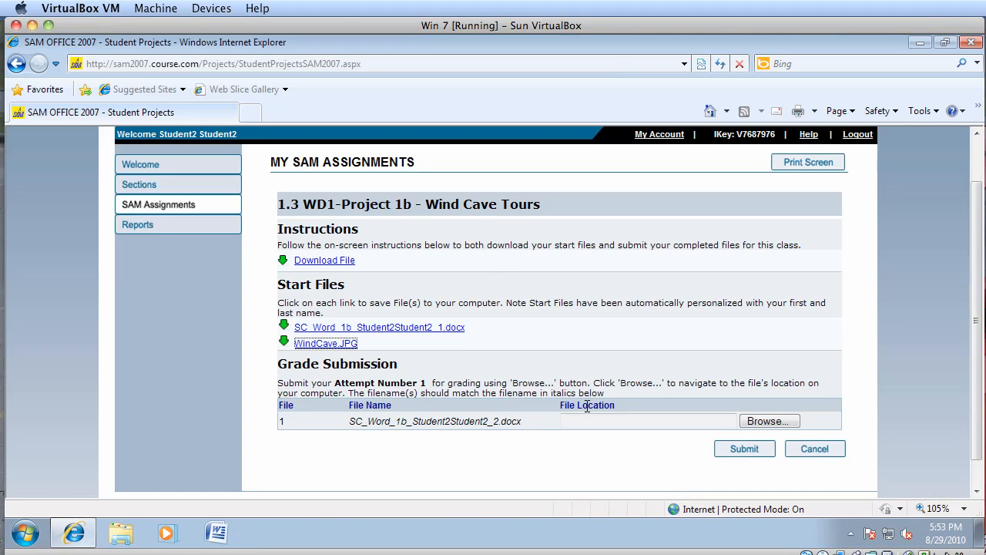
{"action": "scroll", "coordinate": [412, 360], "scroll_direction": "down", "scroll_amount": 1}
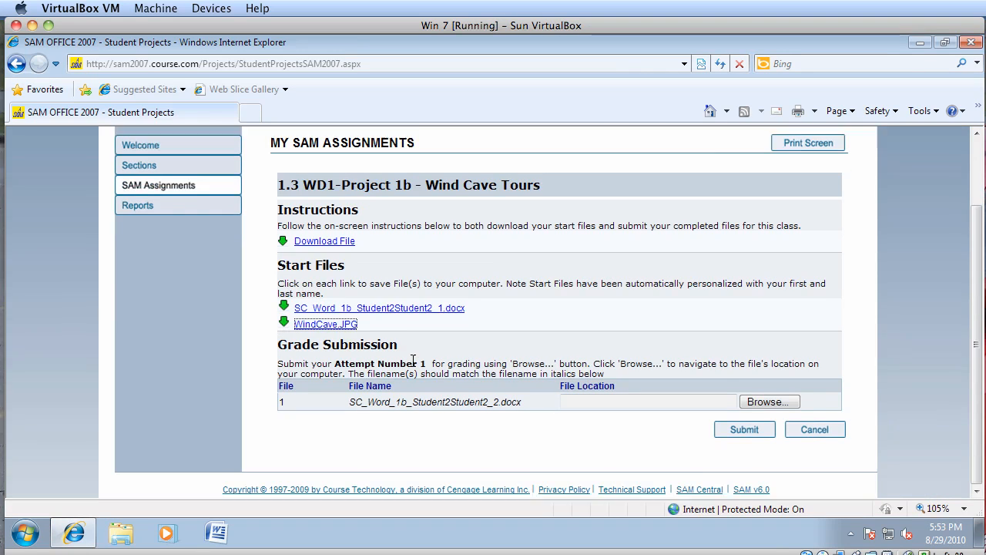
{"action": "left_click", "coordinate": [773, 391]}
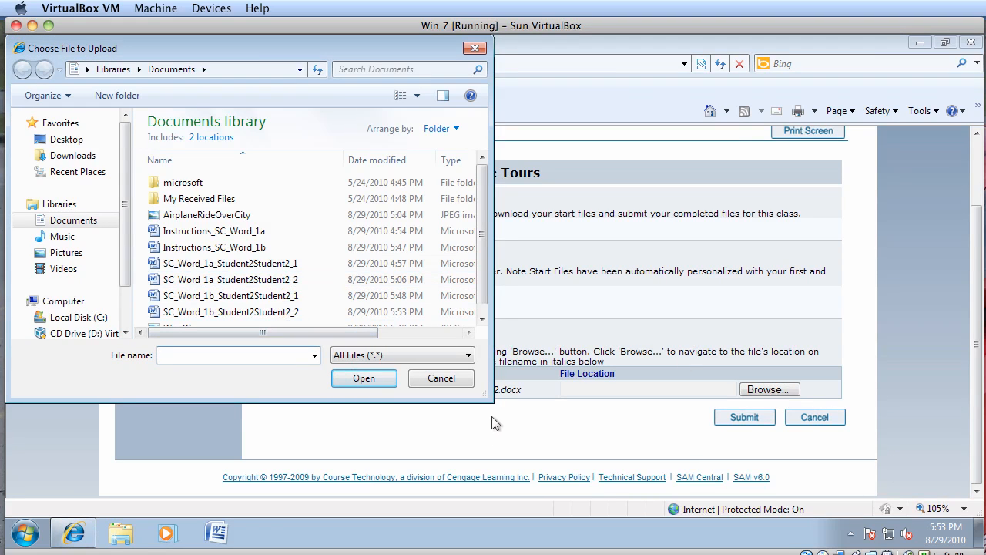
{"action": "left_click_drag", "start_coordinate": [483, 406], "coordinate": [482, 375]}
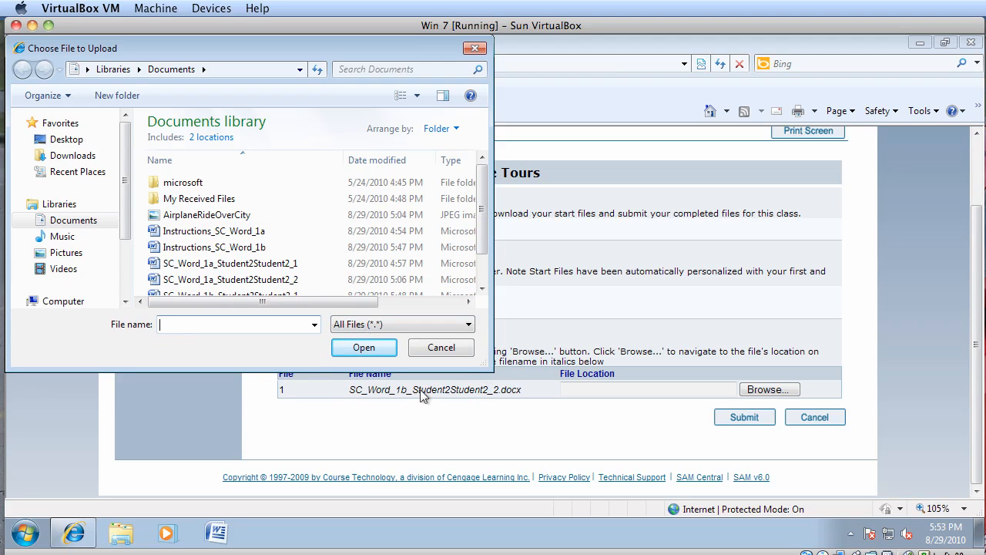
{"action": "scroll", "coordinate": [482, 223], "scroll_direction": "down", "scroll_amount": 2}
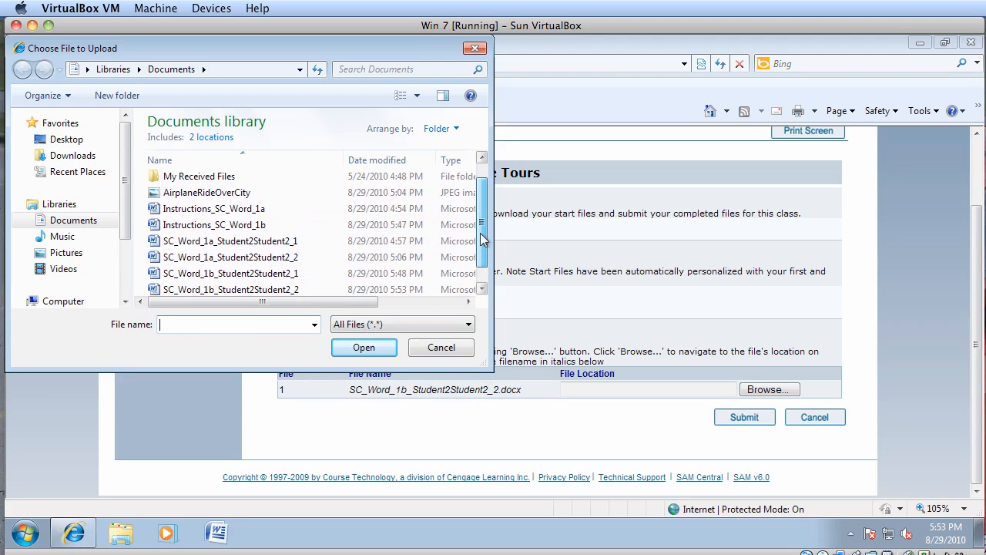
{"action": "left_click", "coordinate": [287, 269]}
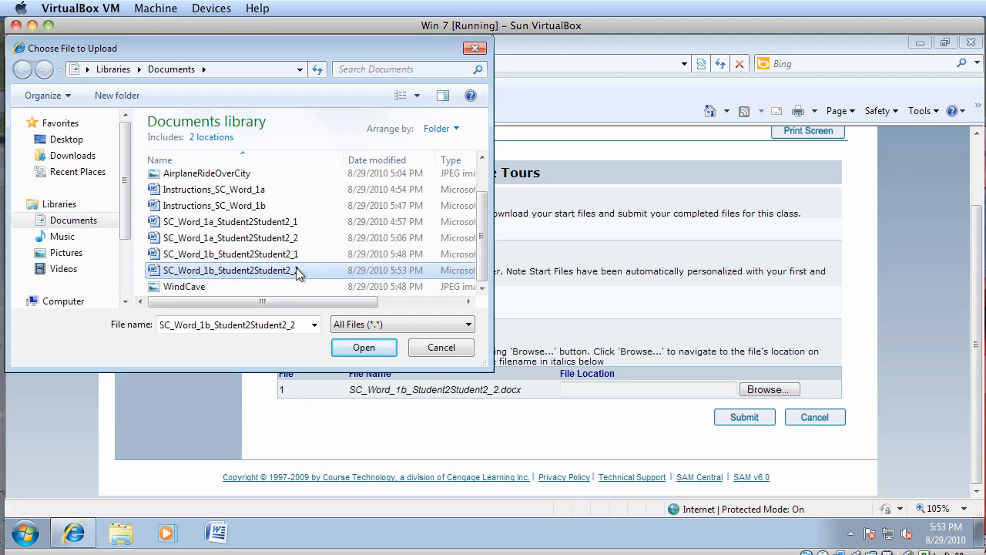
{"action": "left_click", "coordinate": [362, 347]}
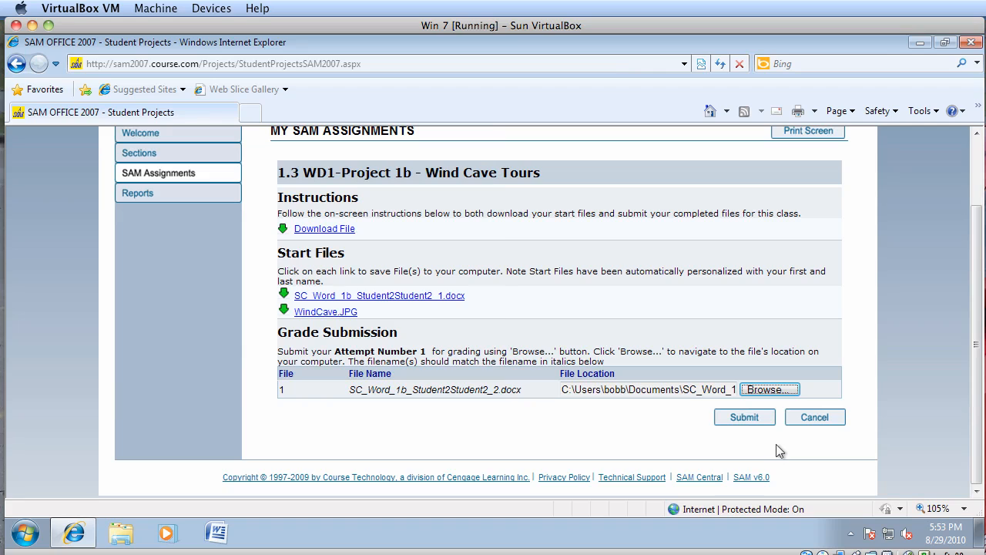
{"action": "left_click", "coordinate": [744, 419]}
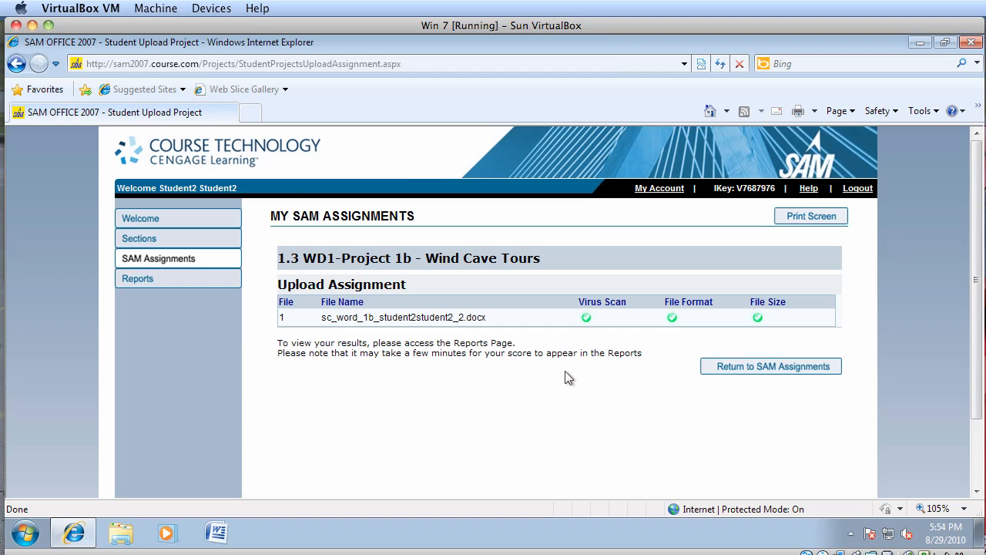
Open the SAM student reports and set the report type to Project.
{"action": "left_click", "coordinate": [139, 281]}
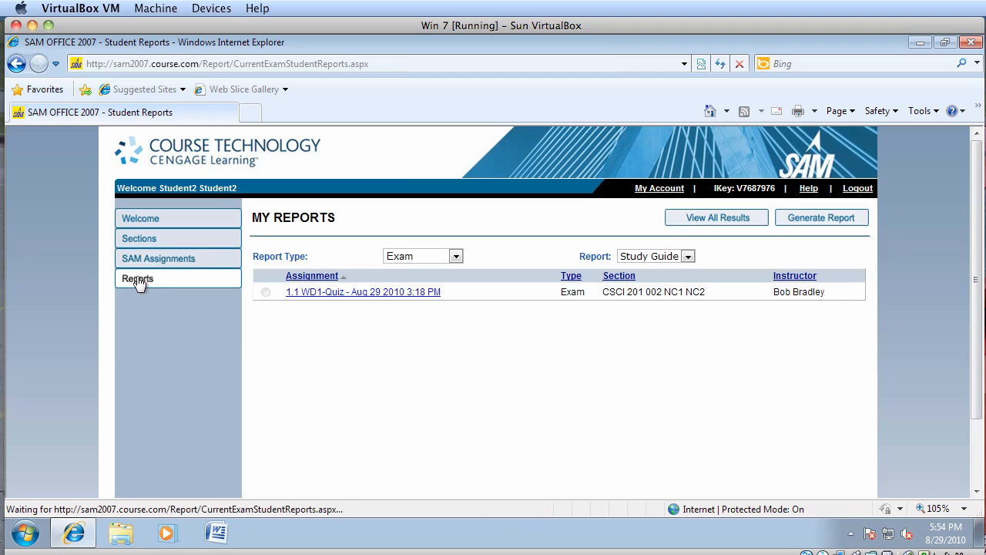
{"action": "left_click", "coordinate": [456, 257]}
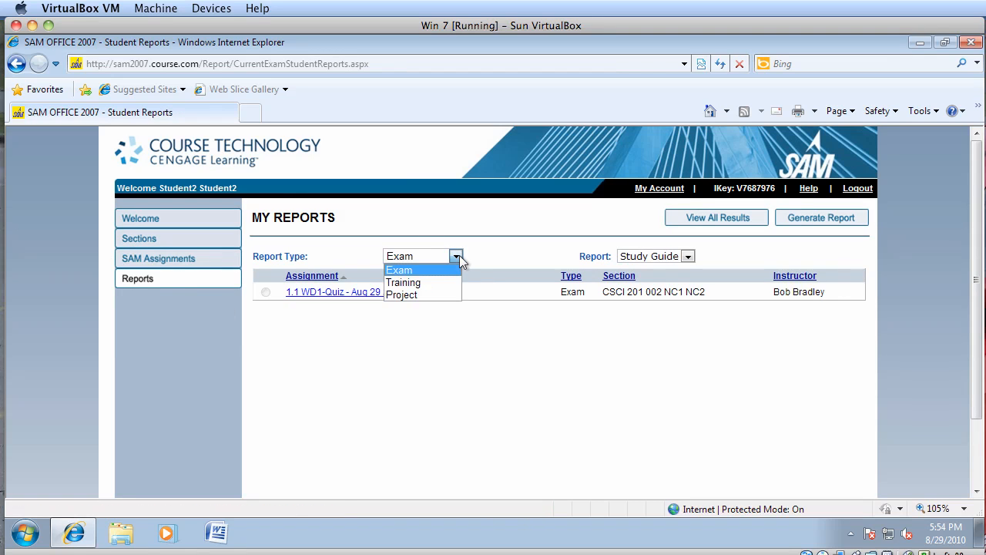
{"action": "left_click", "coordinate": [416, 294]}
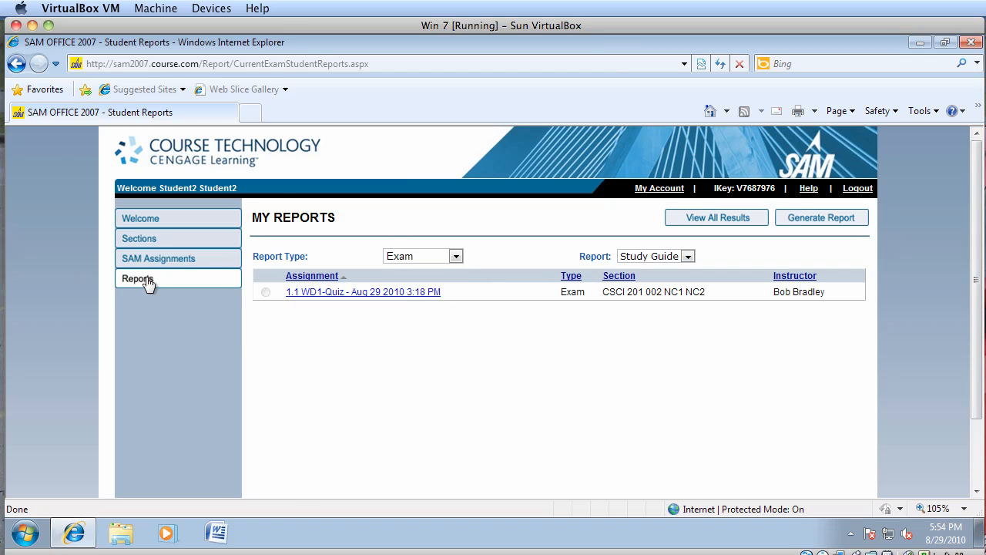
{"action": "left_click", "coordinate": [456, 256]}
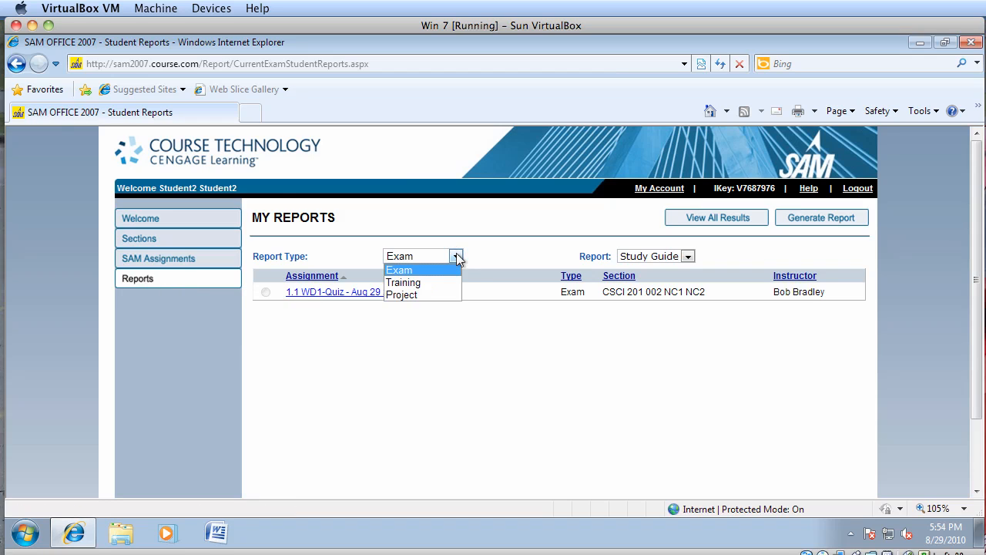
{"action": "left_click", "coordinate": [409, 294]}
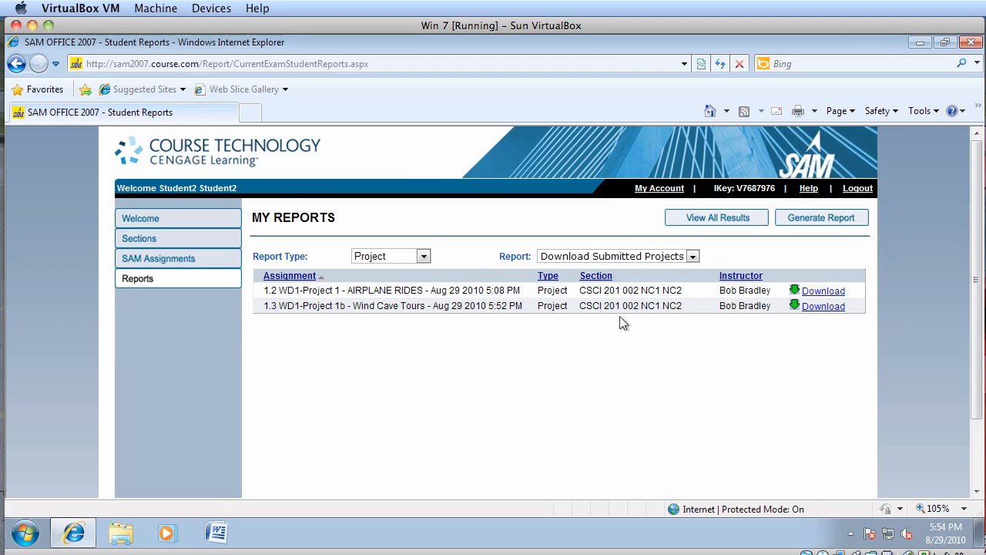
View the overall results report with the scores of all assignments, widen its window to show every column, and close it.
{"action": "left_click", "coordinate": [717, 223]}
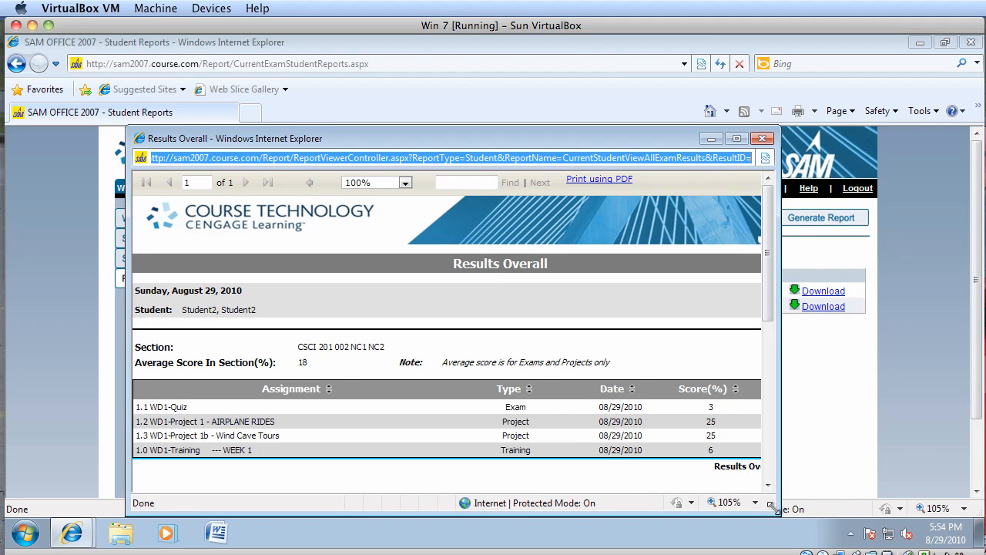
{"action": "left_click_drag", "start_coordinate": [775, 515], "coordinate": [918, 516]}
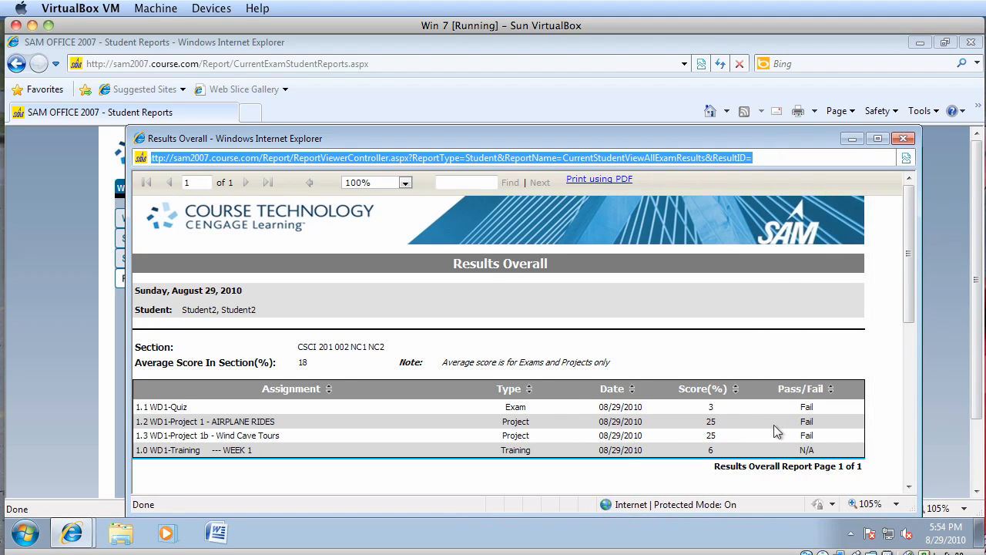
{"action": "left_click", "coordinate": [904, 138]}
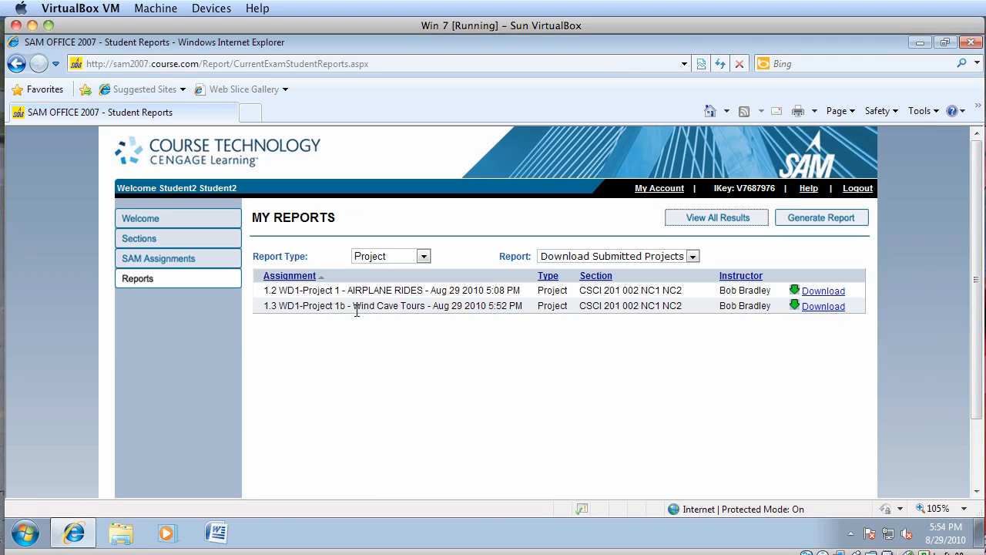
Download the graded Wind Cave Tours submission as SC_Word_1b_Student2Student2_1_3 to the Documents library and open it.
{"action": "left_click", "coordinate": [826, 308]}
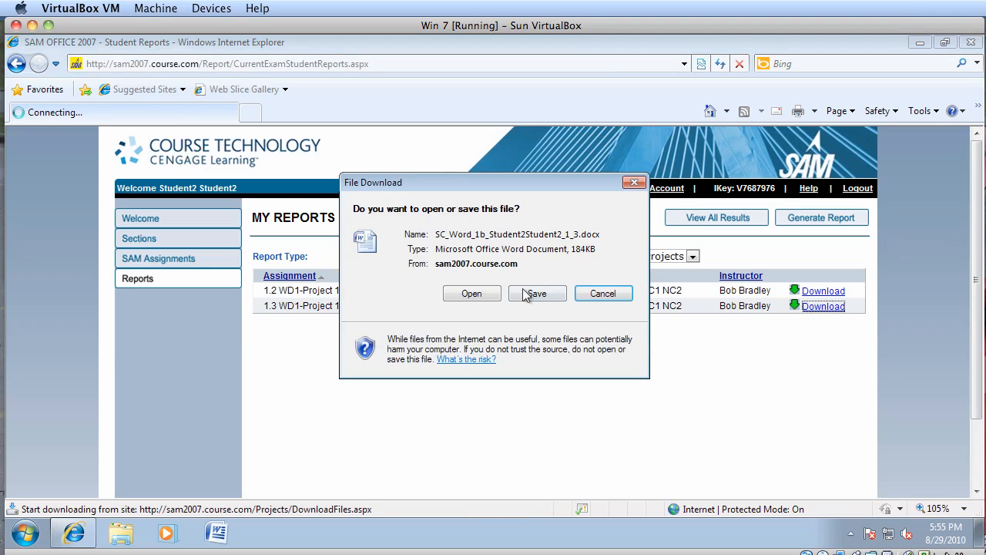
{"action": "left_click", "coordinate": [525, 294]}
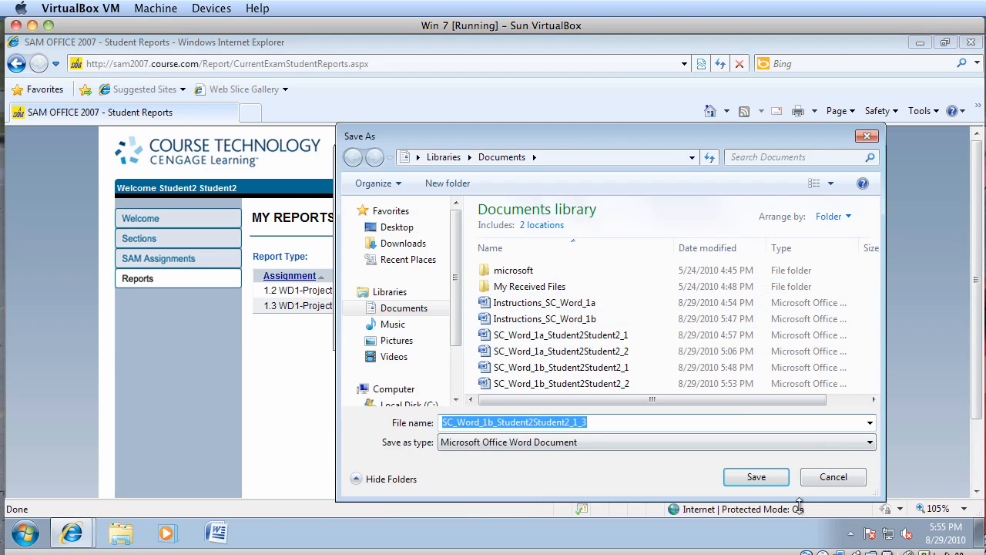
{"action": "left_click", "coordinate": [756, 477]}
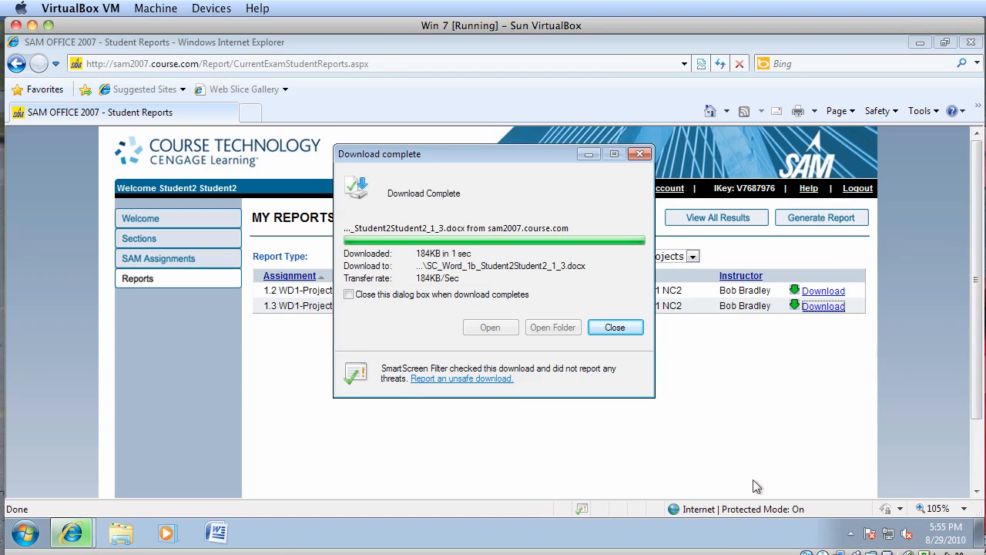
{"action": "left_click", "coordinate": [485, 328]}
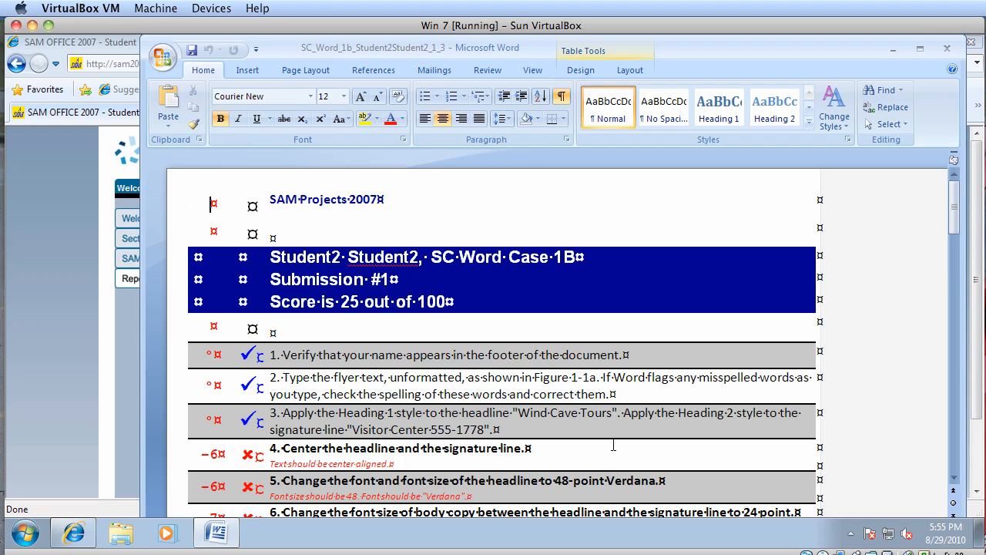
Review the graded report's checklist of instructions and the commented flyer down to the footer, then close the document.
{"action": "scroll", "coordinate": [611, 445], "scroll_direction": "down", "scroll_amount": 8}
{"action": "scroll", "coordinate": [614, 444], "scroll_direction": "down", "scroll_amount": 3}
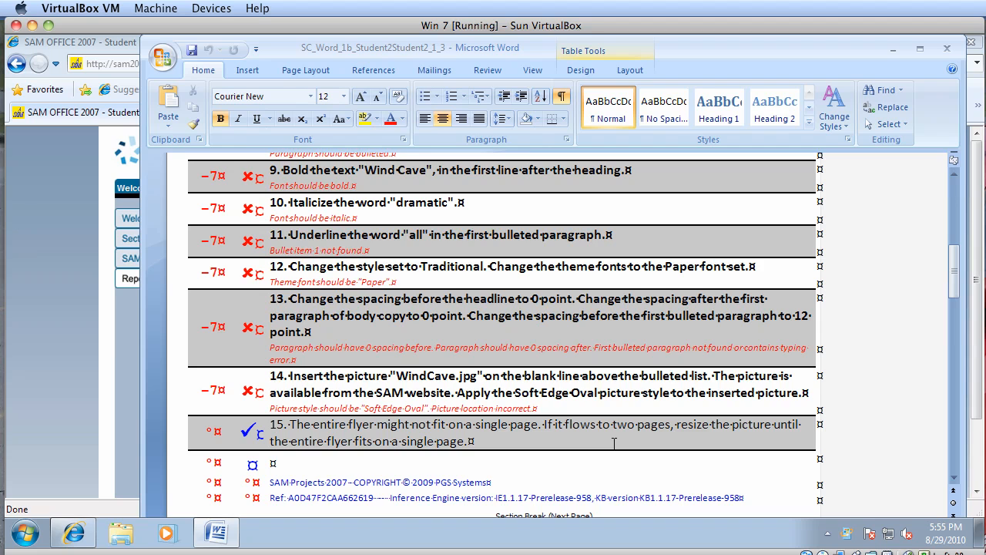
{"action": "scroll", "coordinate": [614, 443], "scroll_direction": "down", "scroll_amount": 4}
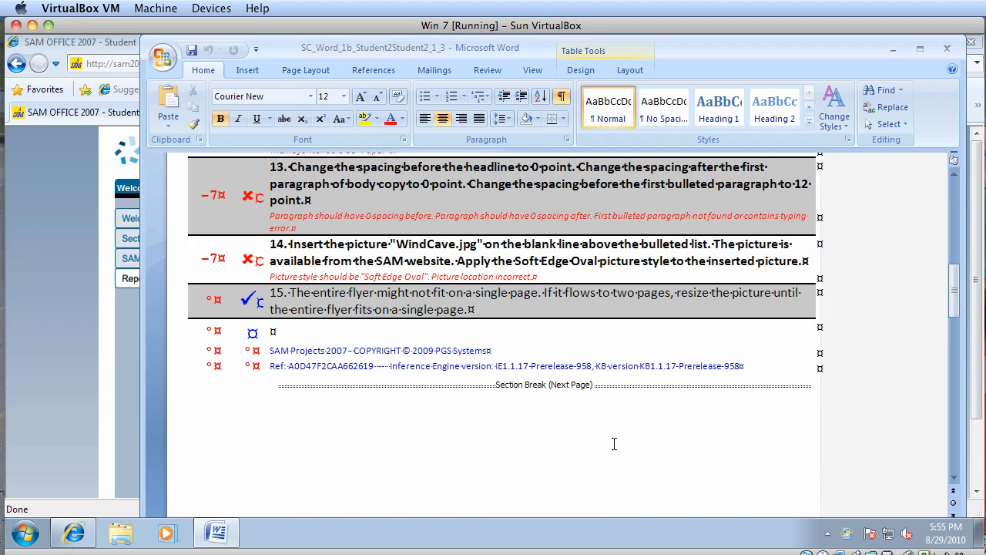
{"action": "scroll", "coordinate": [614, 444], "scroll_direction": "down", "scroll_amount": 15}
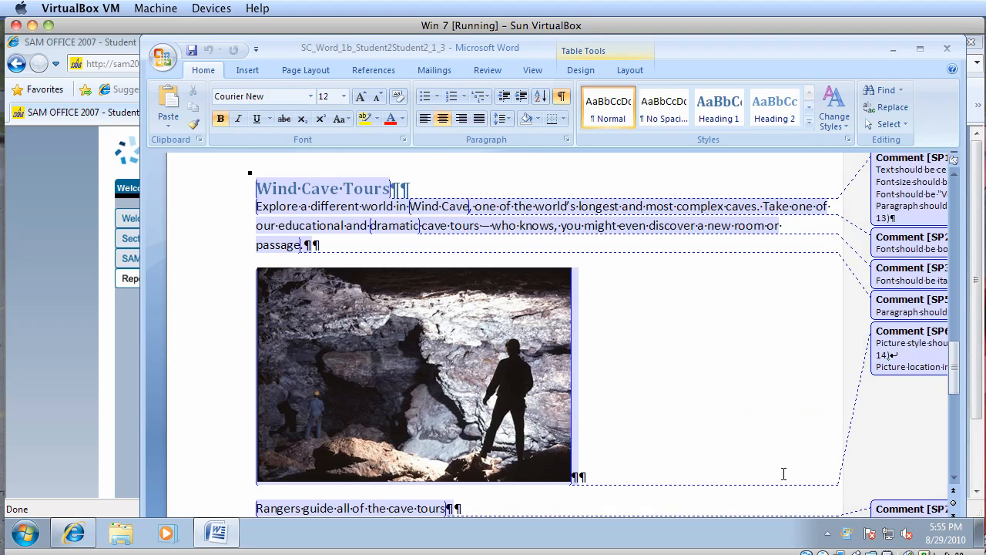
{"action": "scroll", "coordinate": [623, 432], "scroll_direction": "down", "scroll_amount": 10}
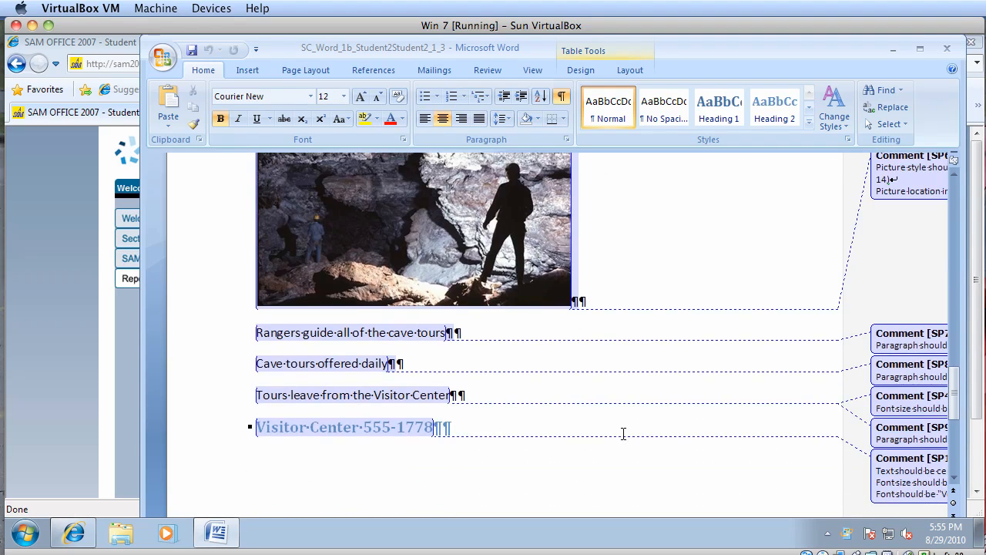
{"action": "scroll", "coordinate": [623, 434], "scroll_direction": "down", "scroll_amount": 5}
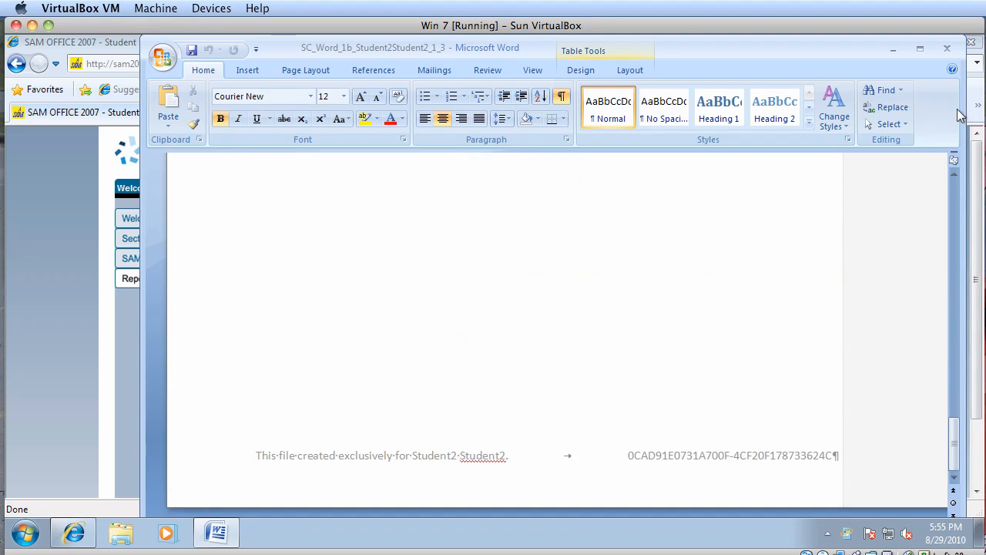
{"action": "left_click", "coordinate": [944, 49]}
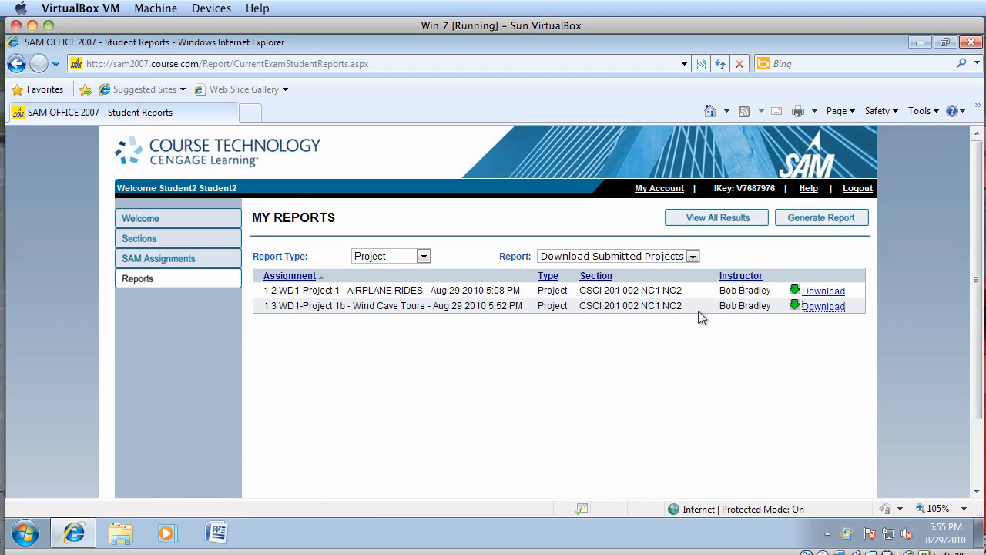